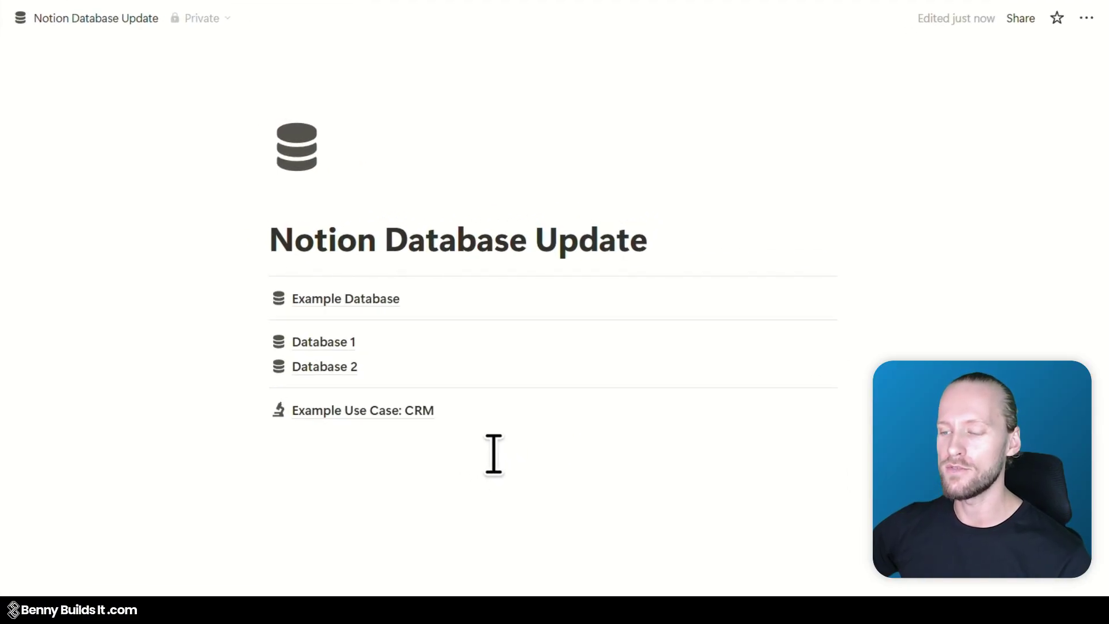
- Open the Example Database page and add a Text property and a Select property to its table
click(390, 304)
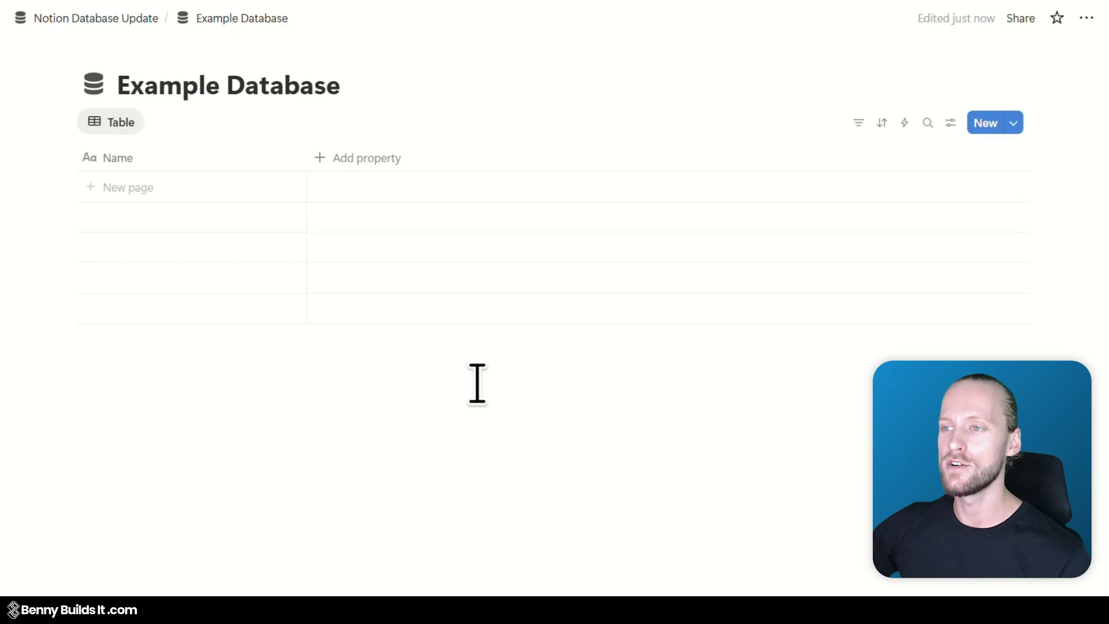
click(325, 161)
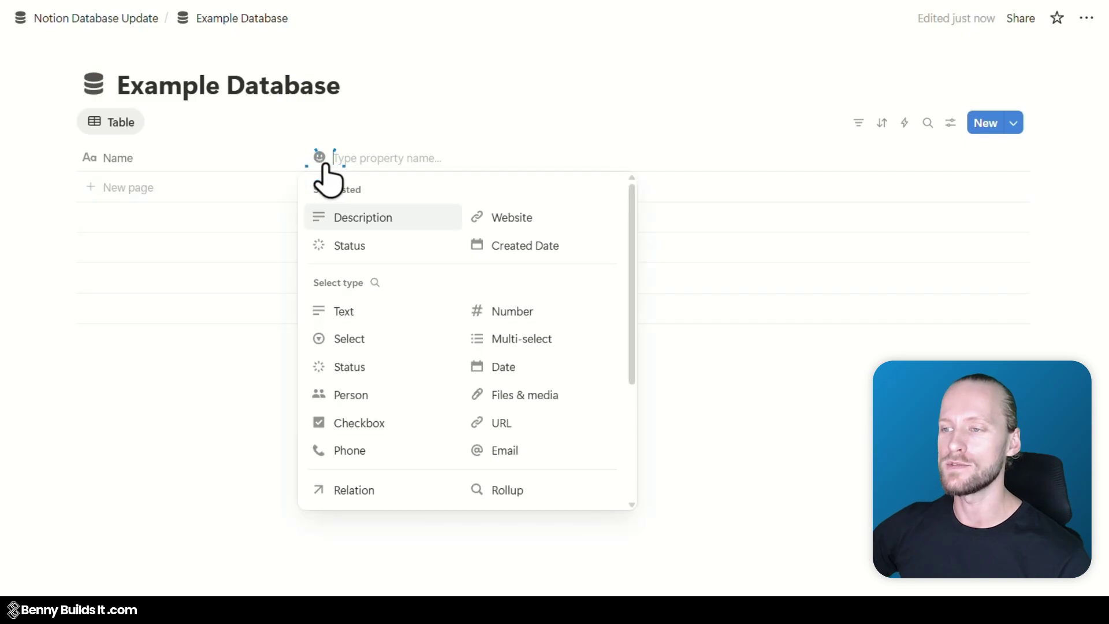
click(366, 318)
click(486, 159)
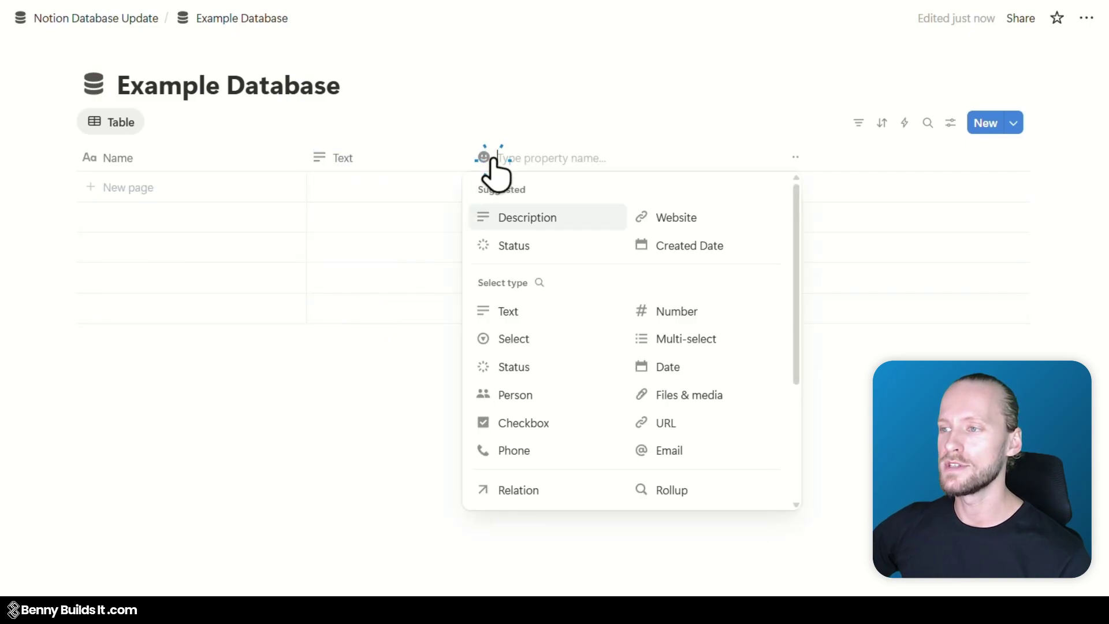
click(541, 340)
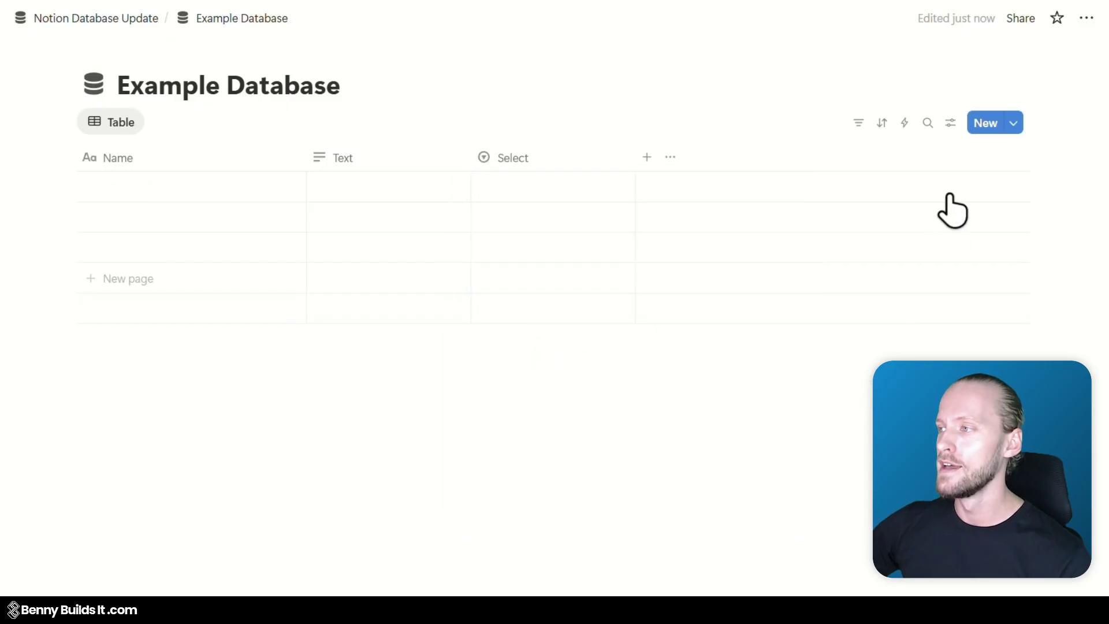
- Review which properties are shown in the table view through its property visibility settings
click(950, 123)
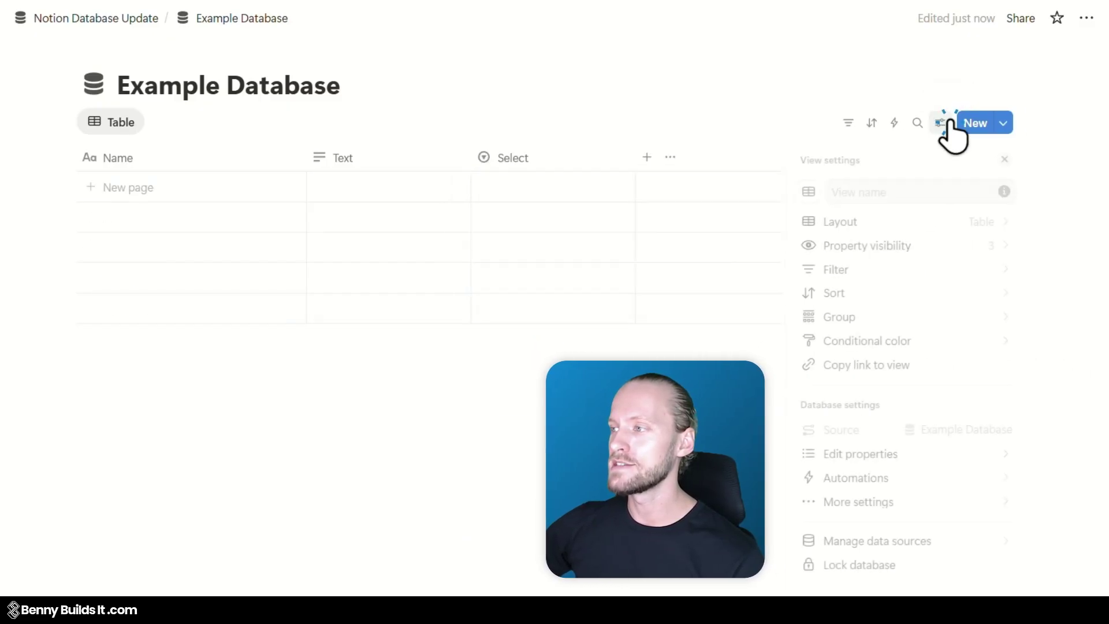
click(923, 252)
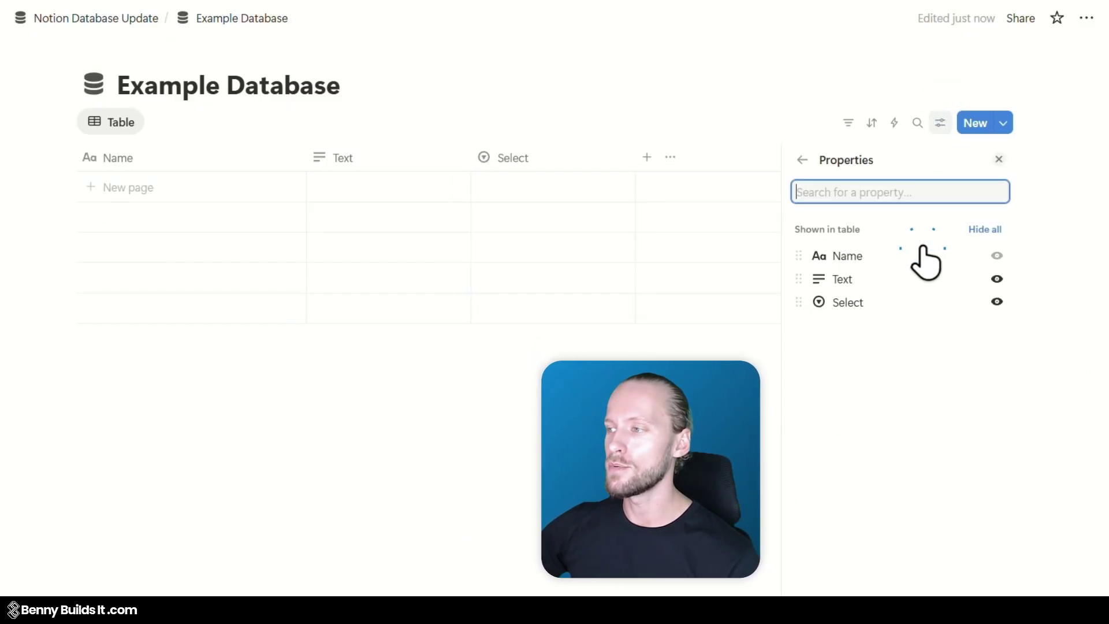
click(910, 303)
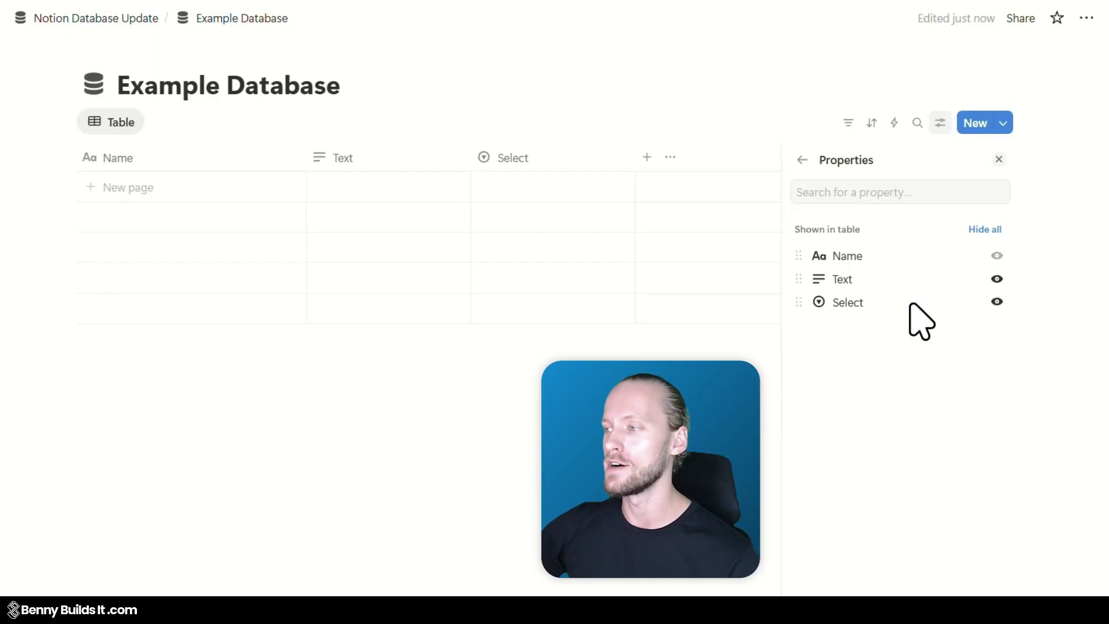
click(802, 161)
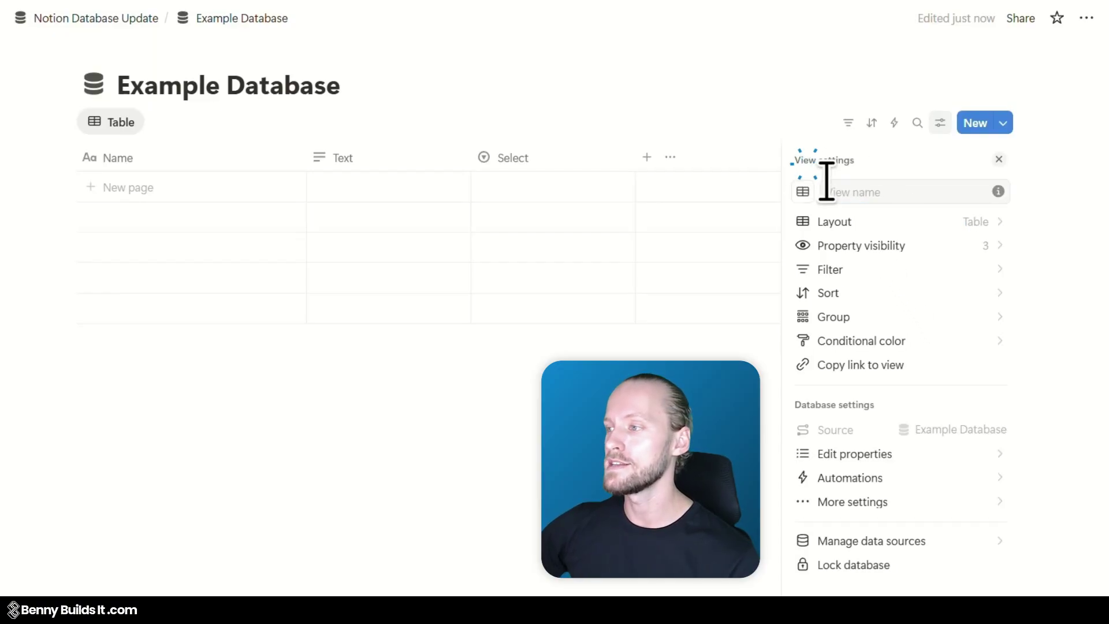
- Add a new empty data source to the database from its data source management options
click(951, 542)
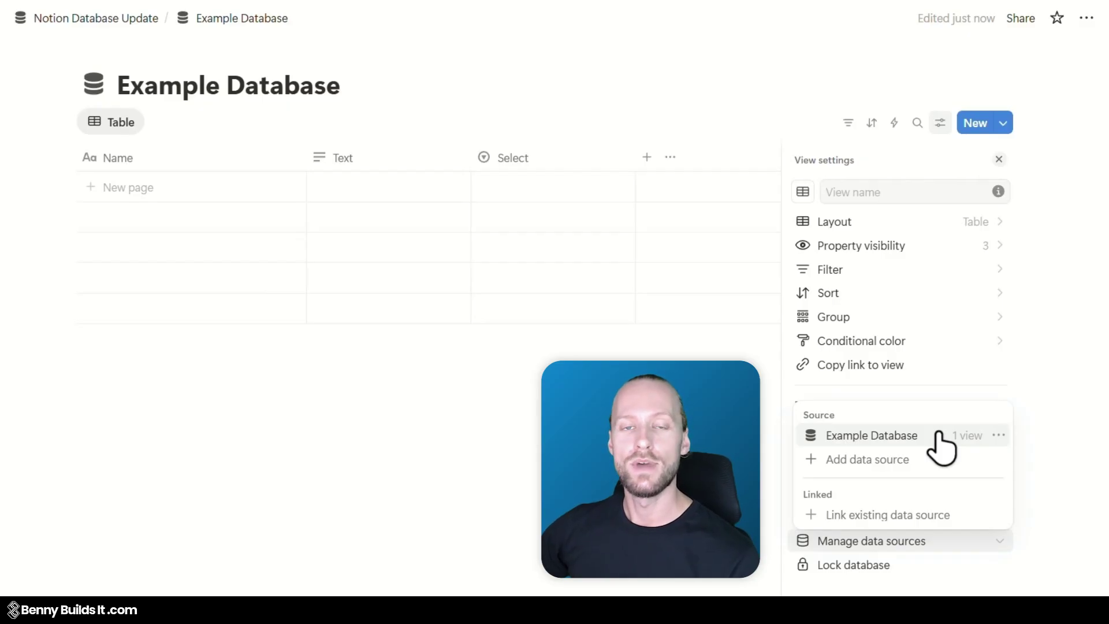
click(924, 458)
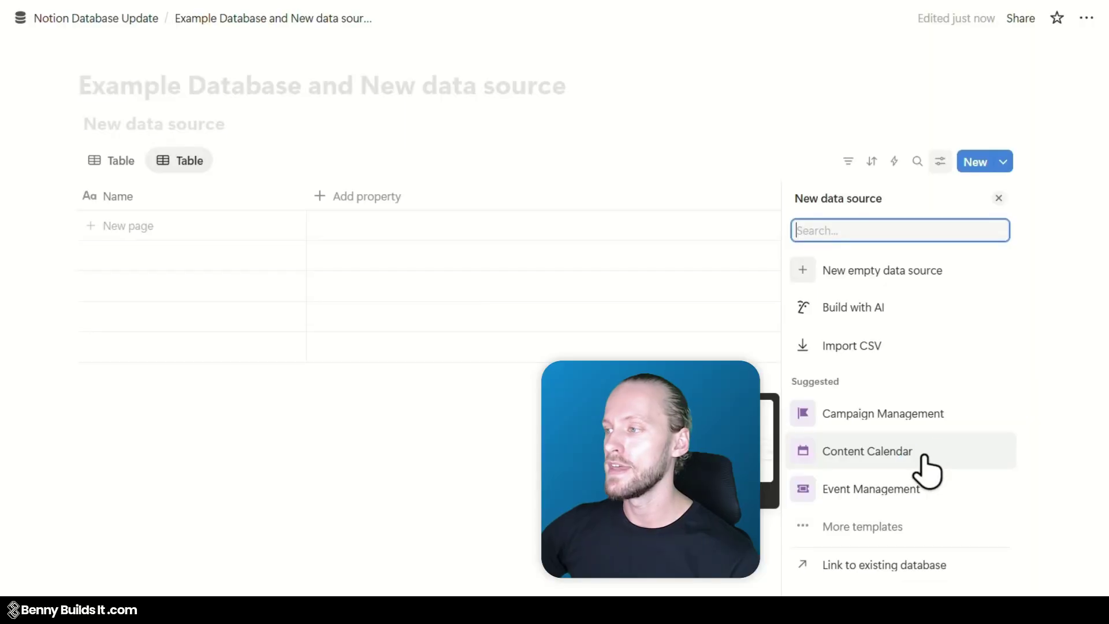
click(954, 281)
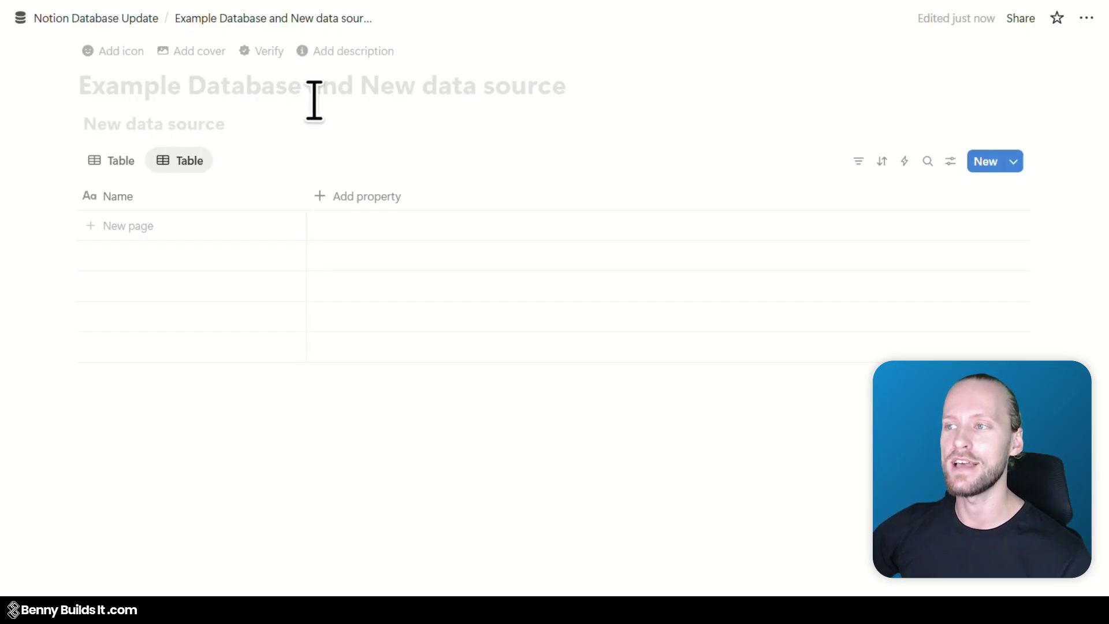
- Title the combined database "Example Database" and give it the stacked-disks database icon
click(252, 87)
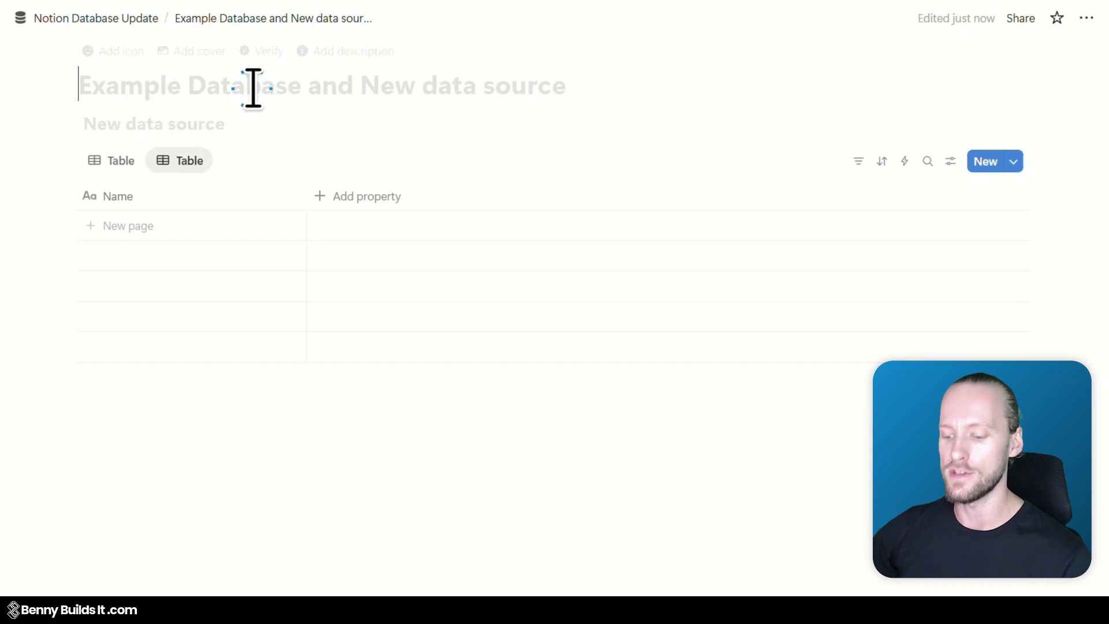
text(Example Dat)
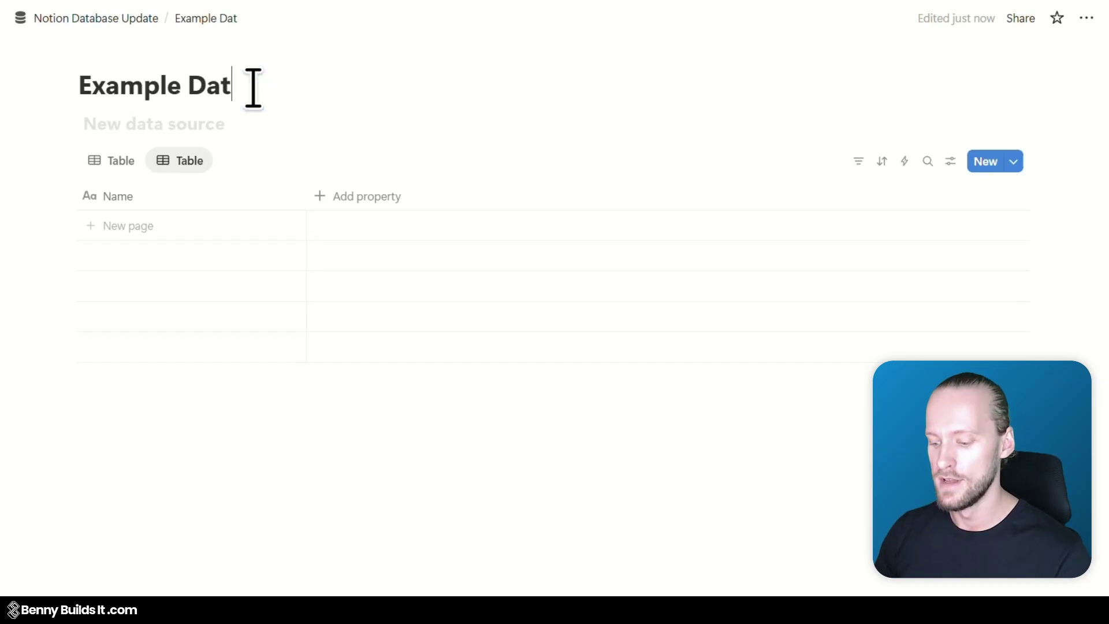
text(abase)
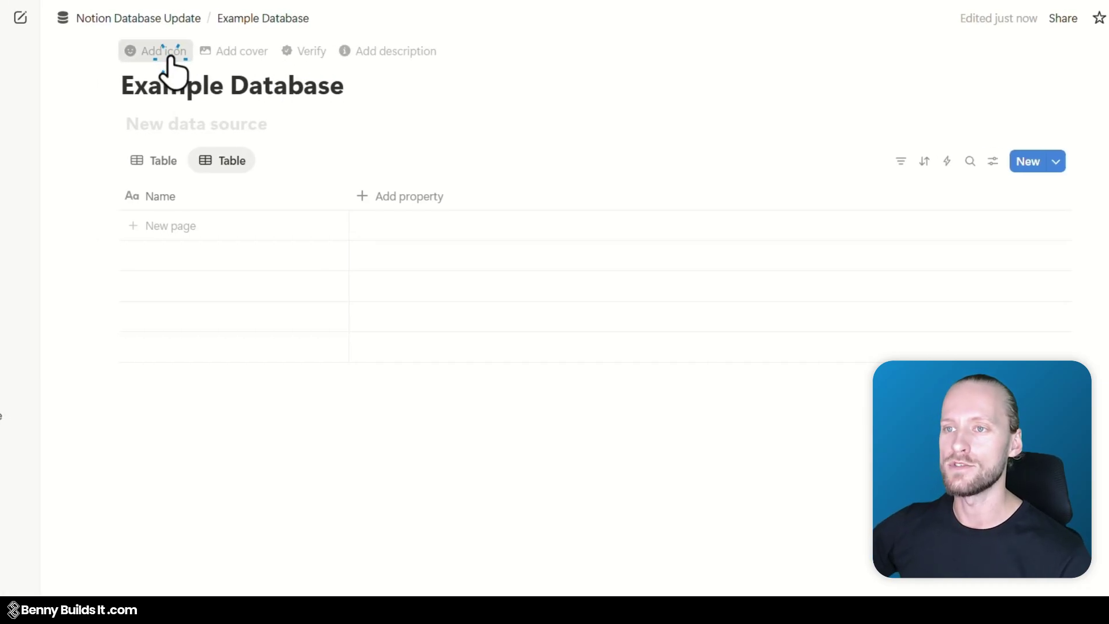
click(118, 50)
click(84, 122)
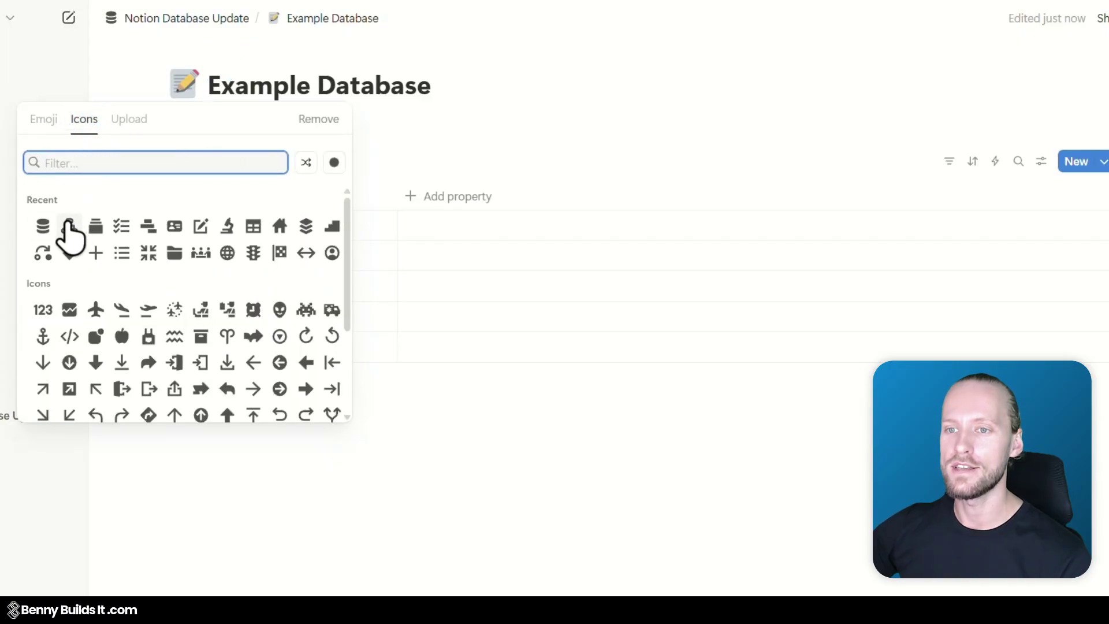
click(41, 225)
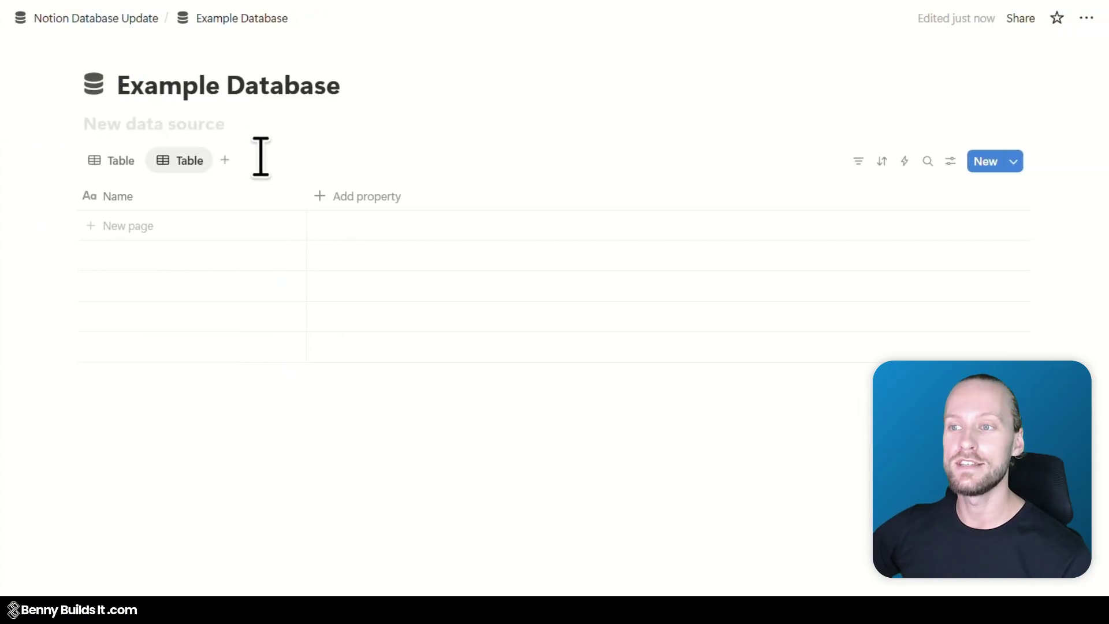
- Name the newly added data source "New Data Source"
click(175, 125)
text(New Da)
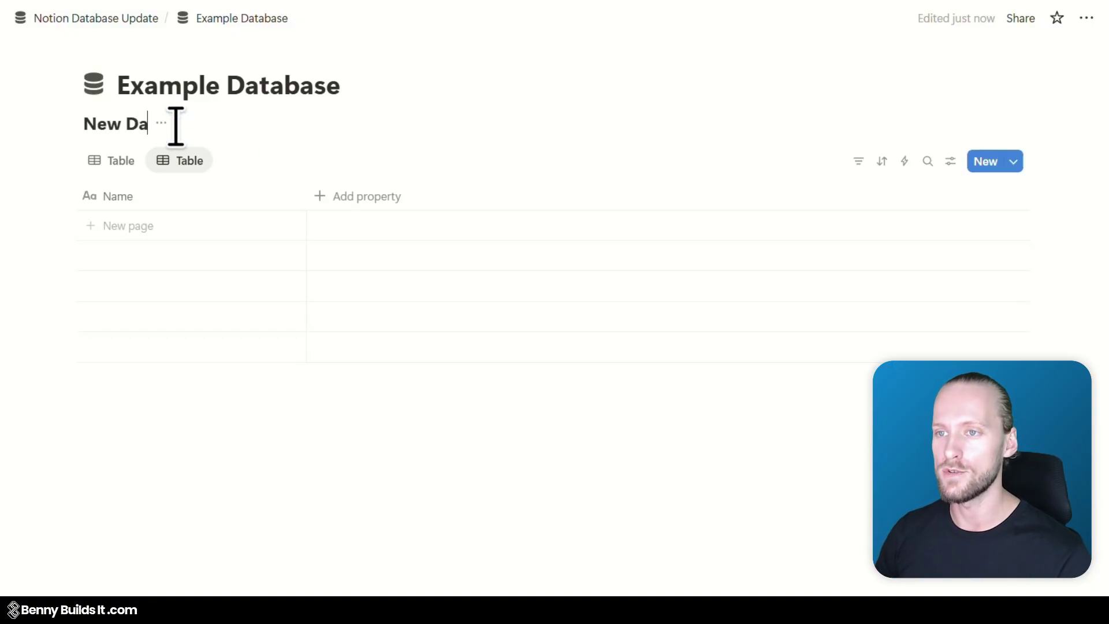
text(ta Source)
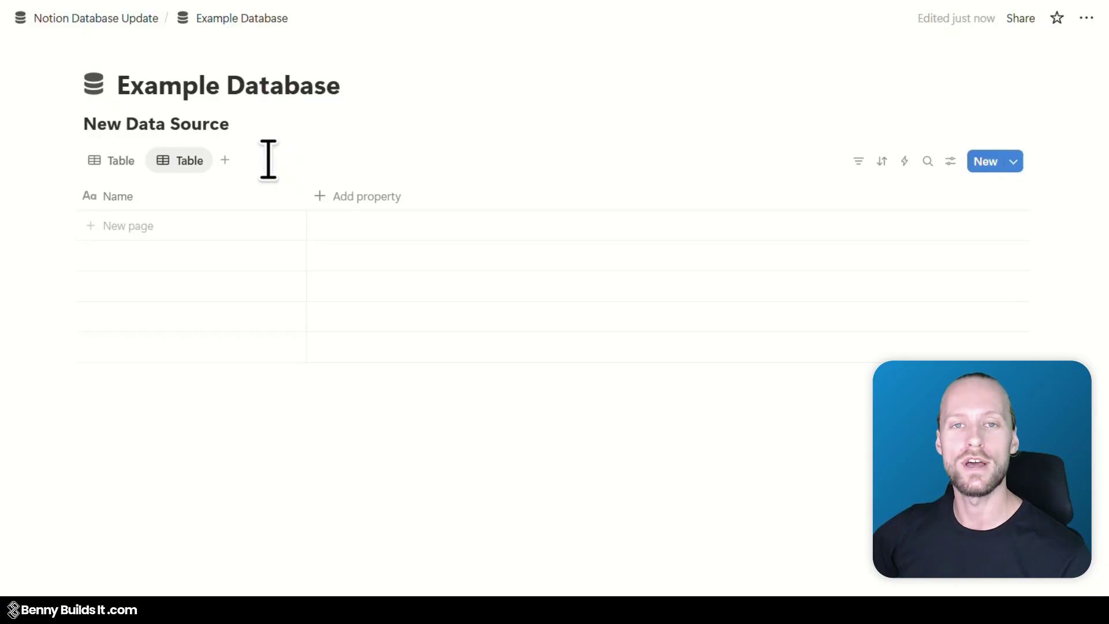
- Add a Number property and the suggested Created Date property to New Data Source
click(367, 195)
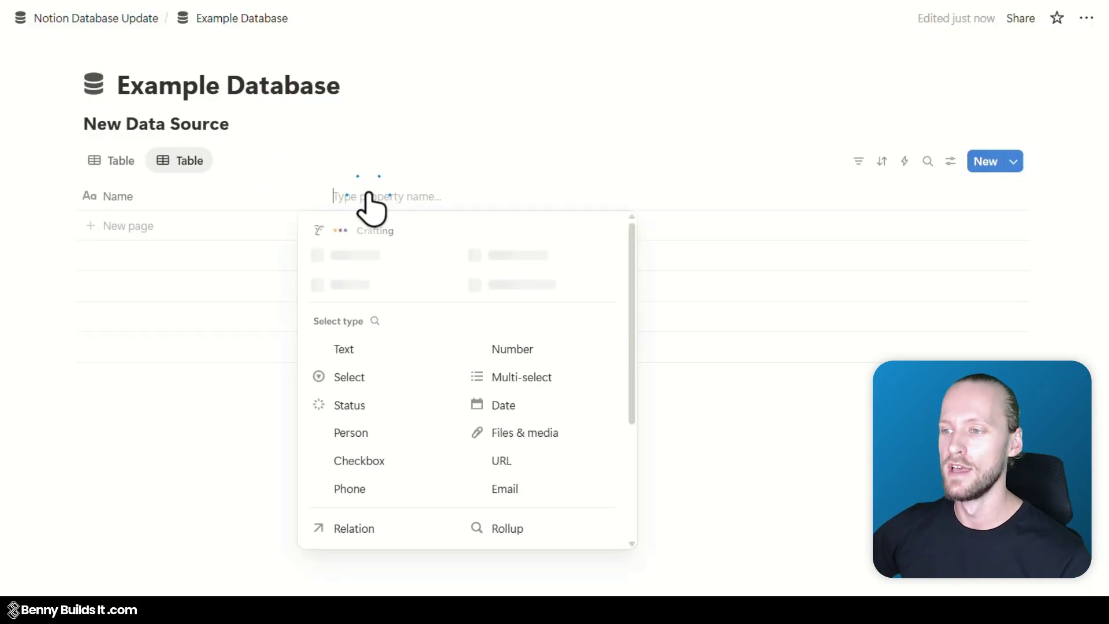
click(511, 349)
click(483, 195)
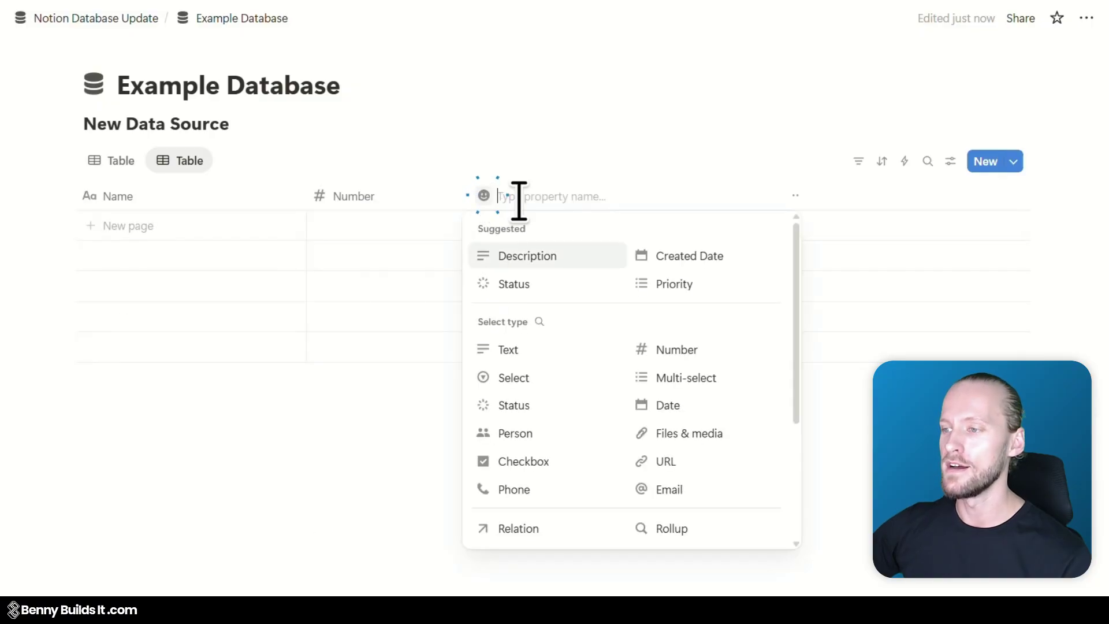
click(719, 261)
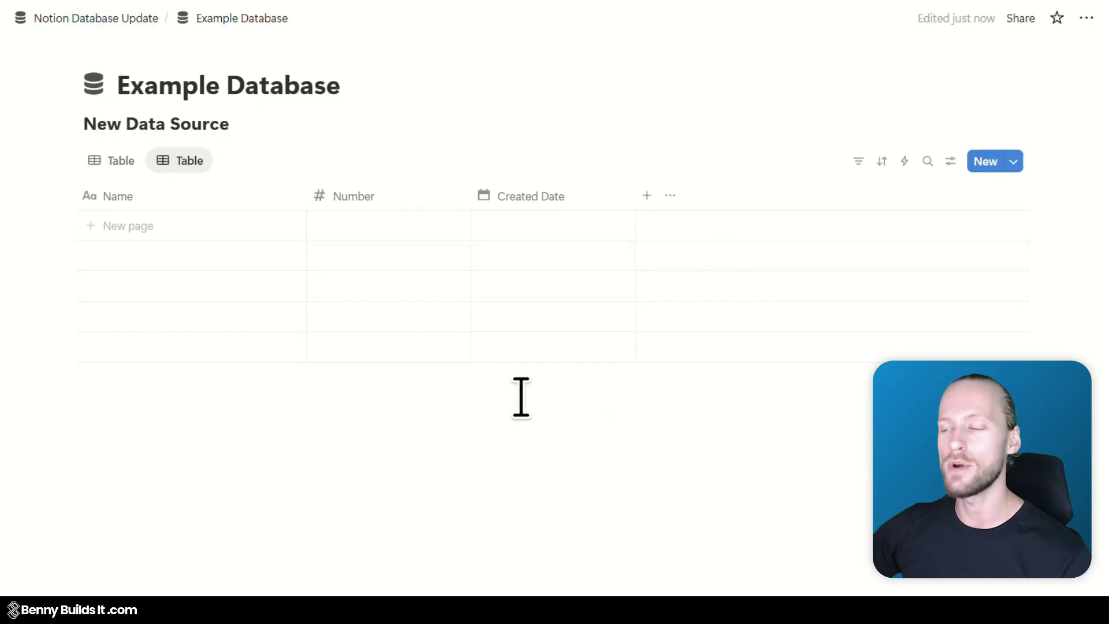
- Compare the property visibility lists of the New Data Source table and the original Example Database table
click(950, 163)
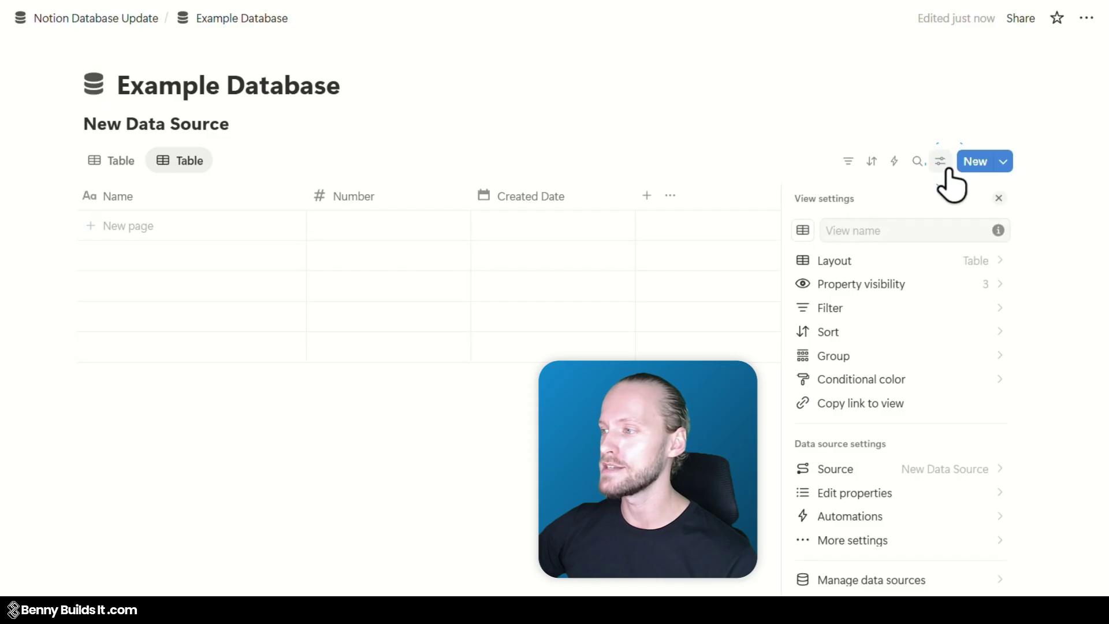
click(940, 286)
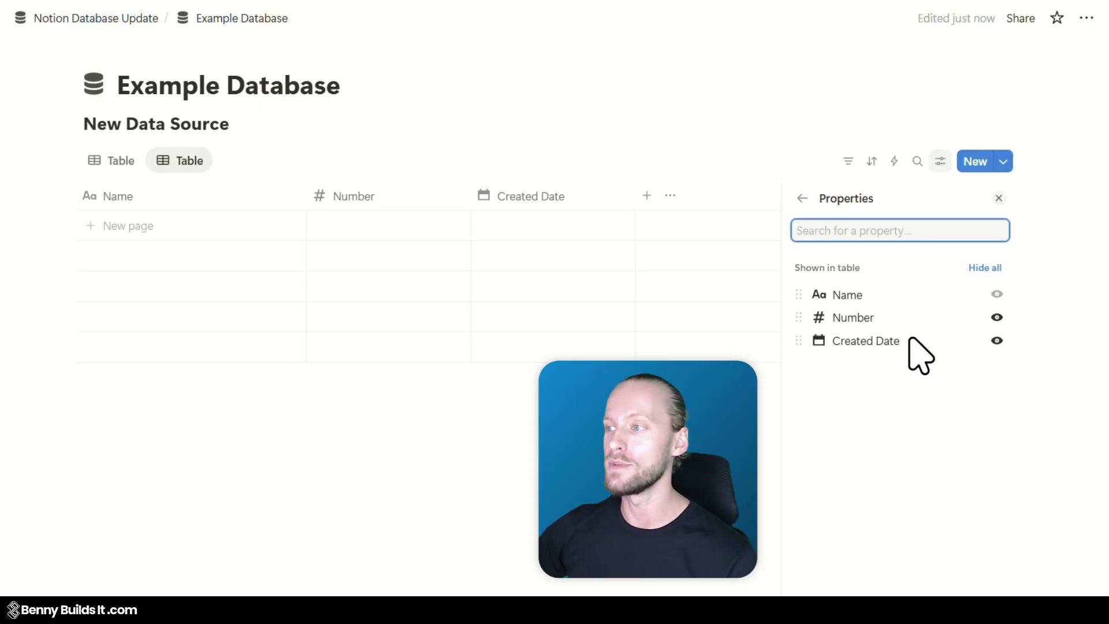
click(105, 162)
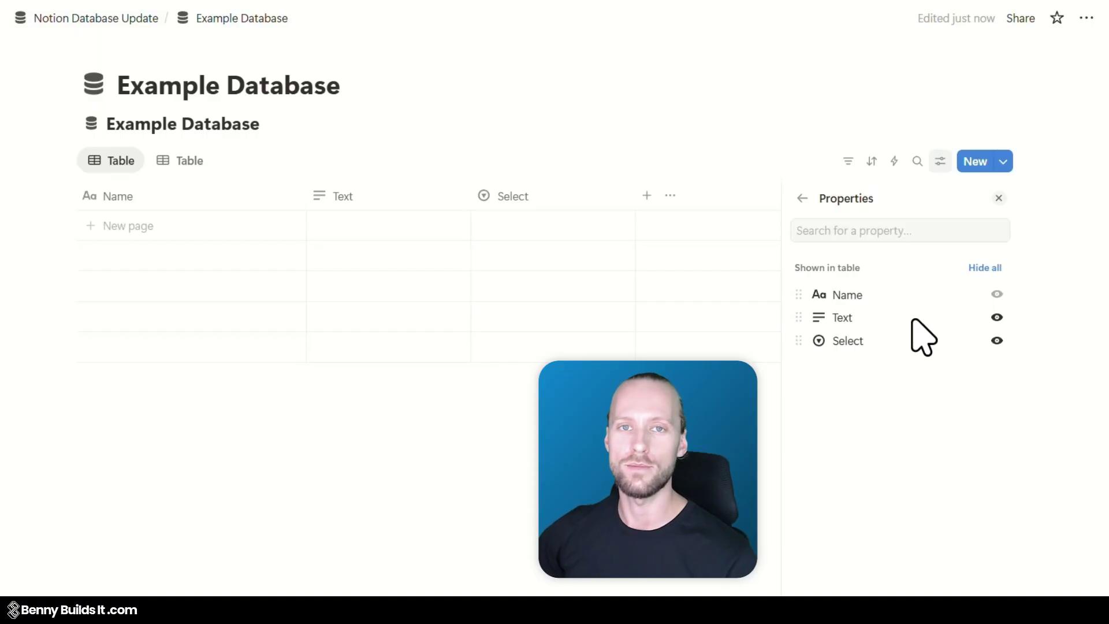
click(272, 162)
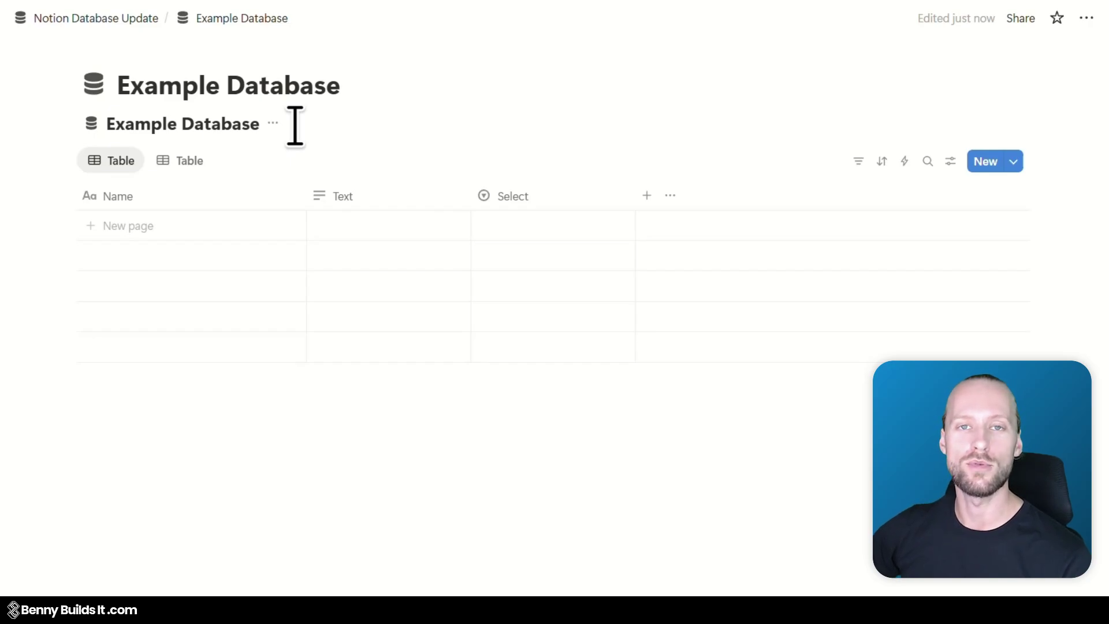
- Rename the original data source as "Old Data Source" and change its icon to the checklist
triple_click(193, 125)
text(Da)
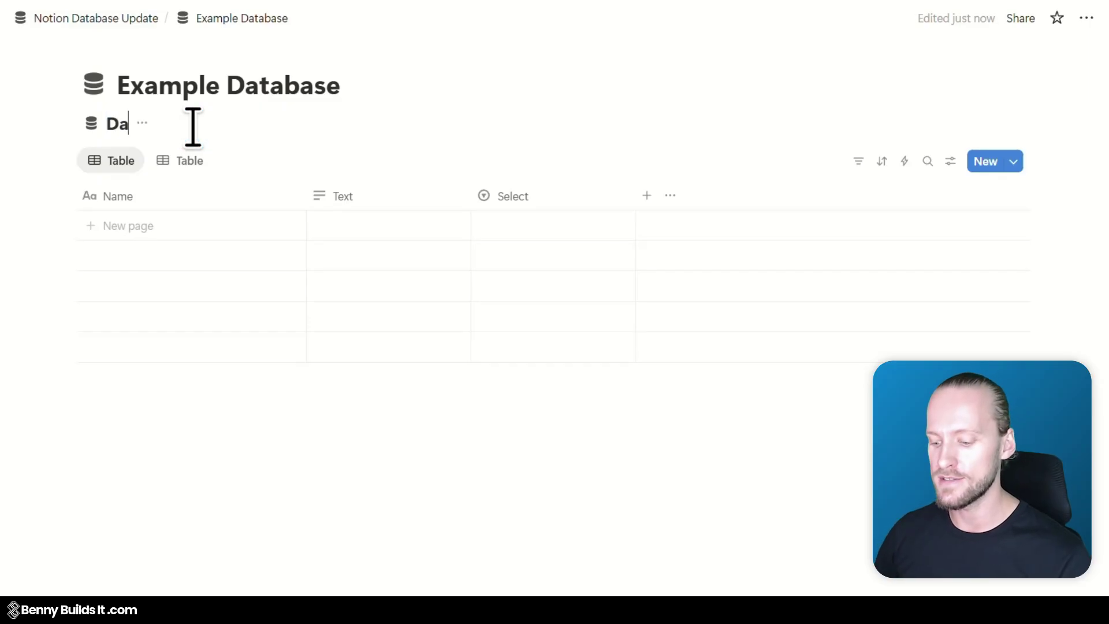
key(BackSpace)
key(BackSpace)
text(Old)
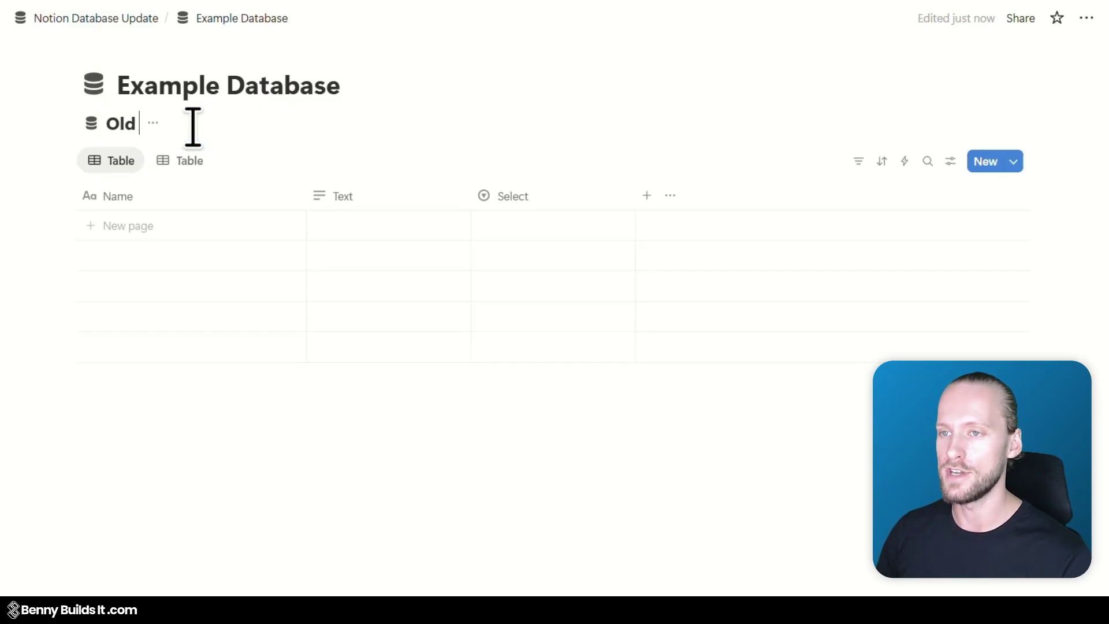
text( Data So)
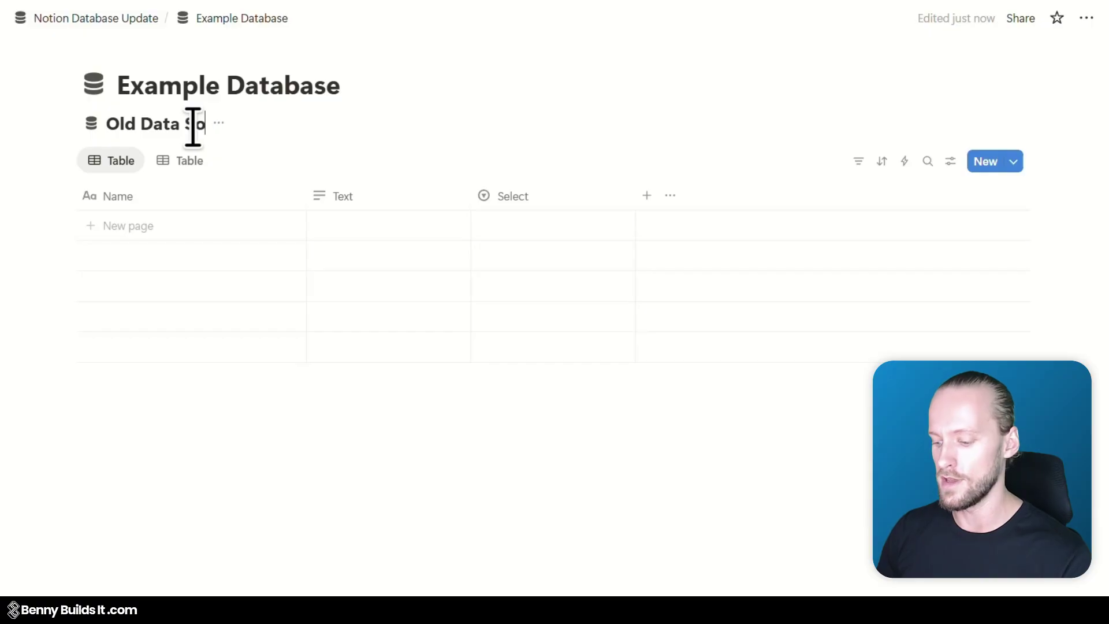
text(urce)
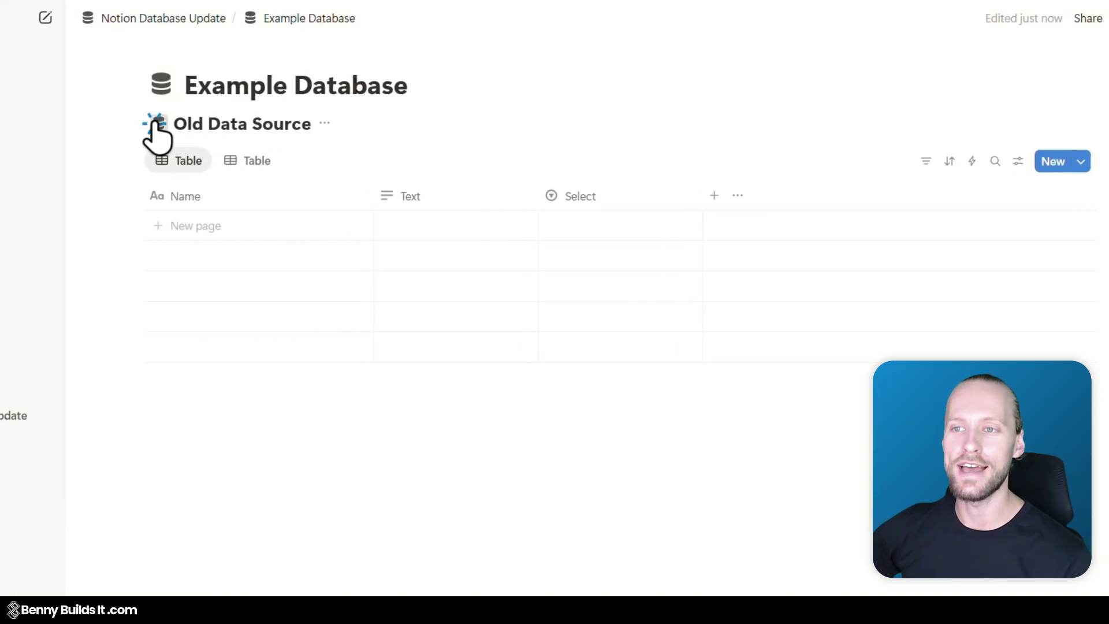
click(92, 123)
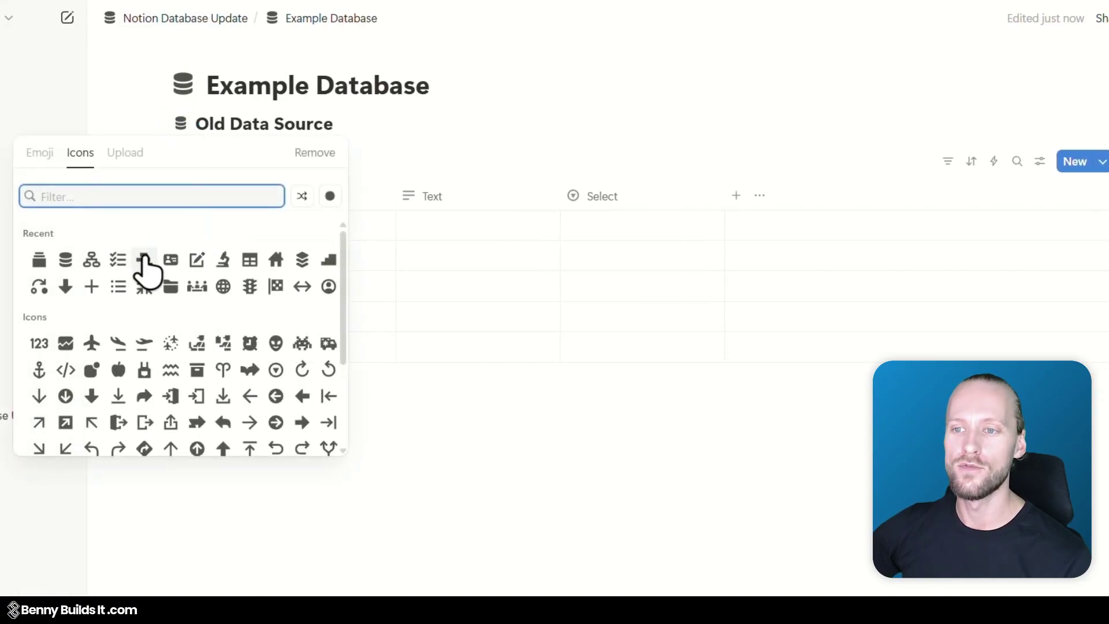
click(118, 261)
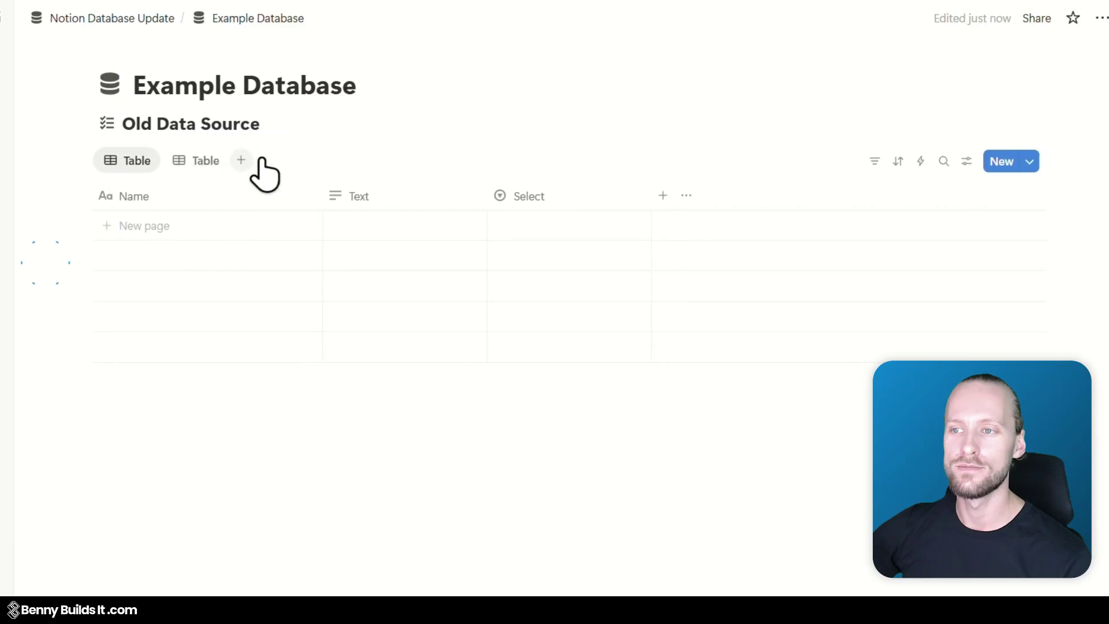
- Hide the data source titles in the database and open the choices for adding a new view
click(258, 123)
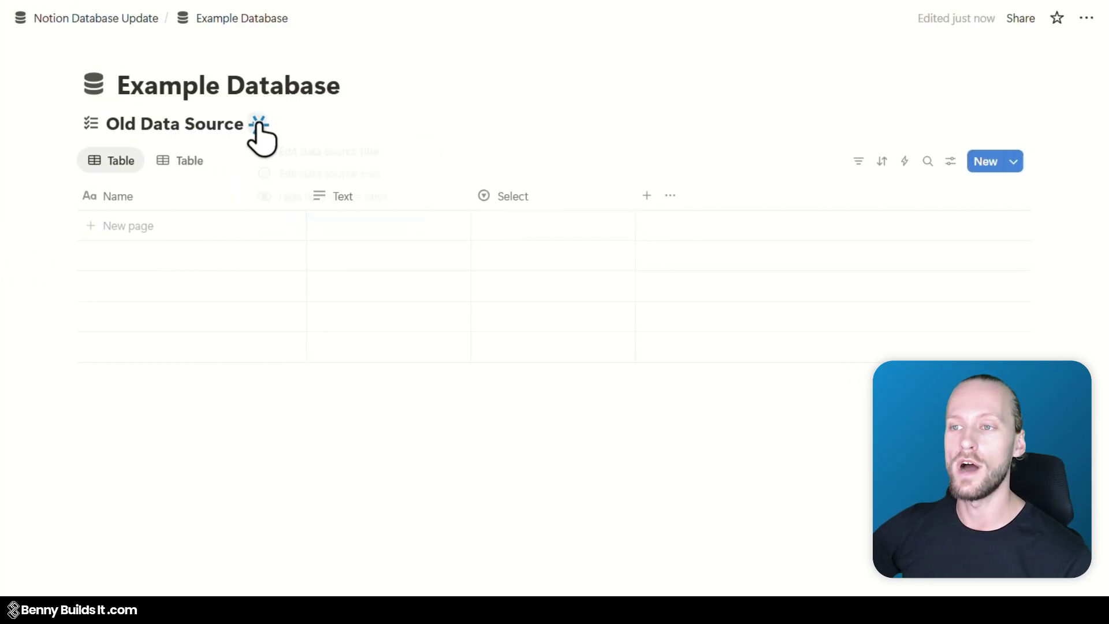
click(310, 198)
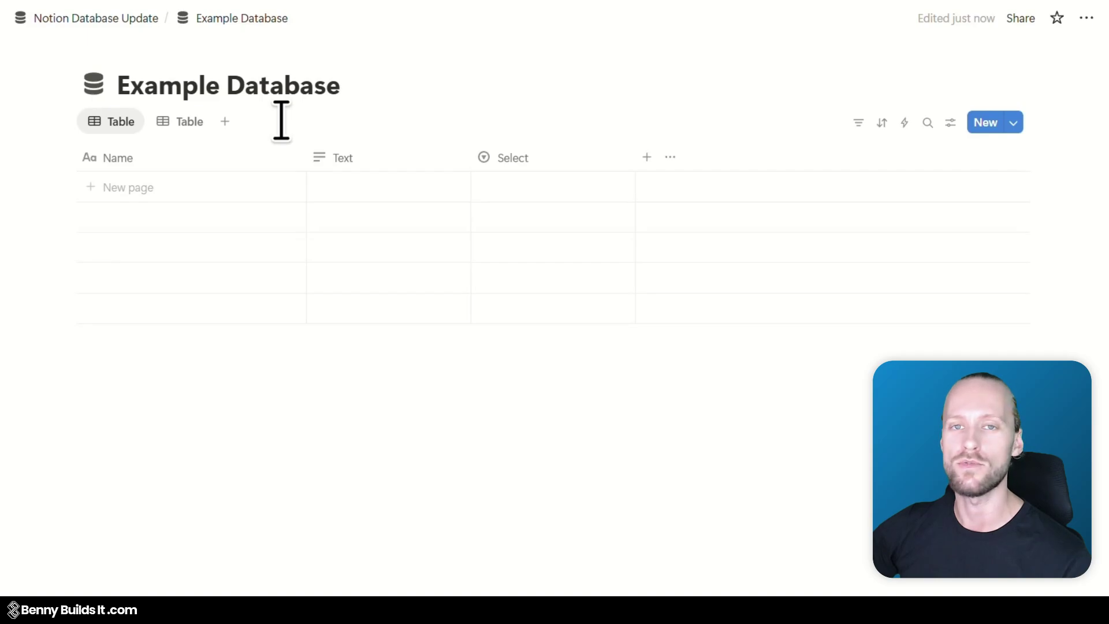
click(226, 122)
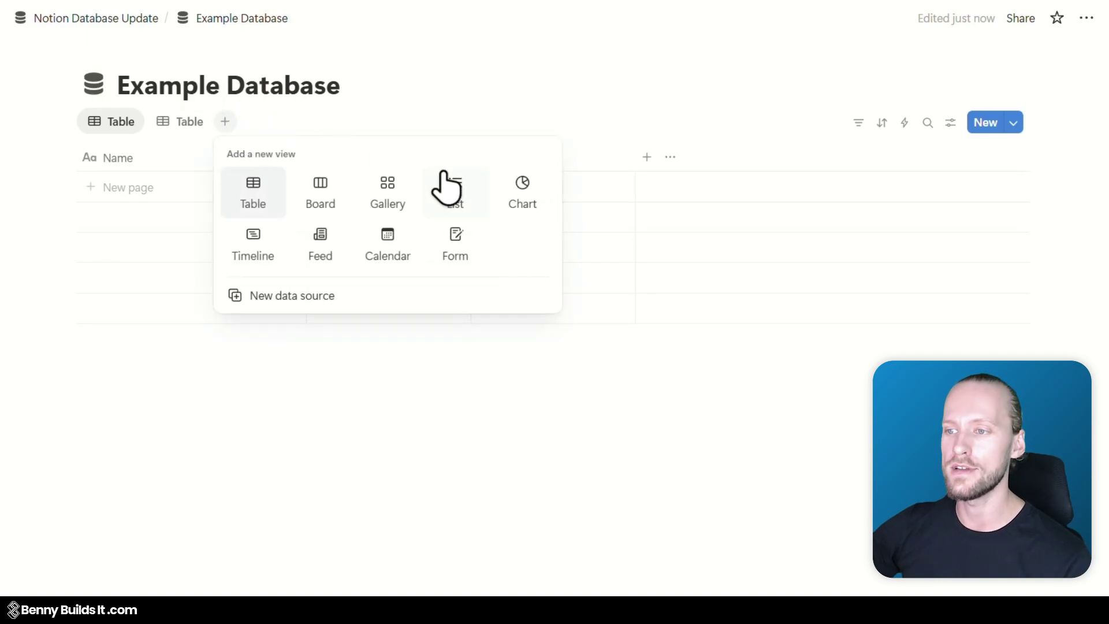
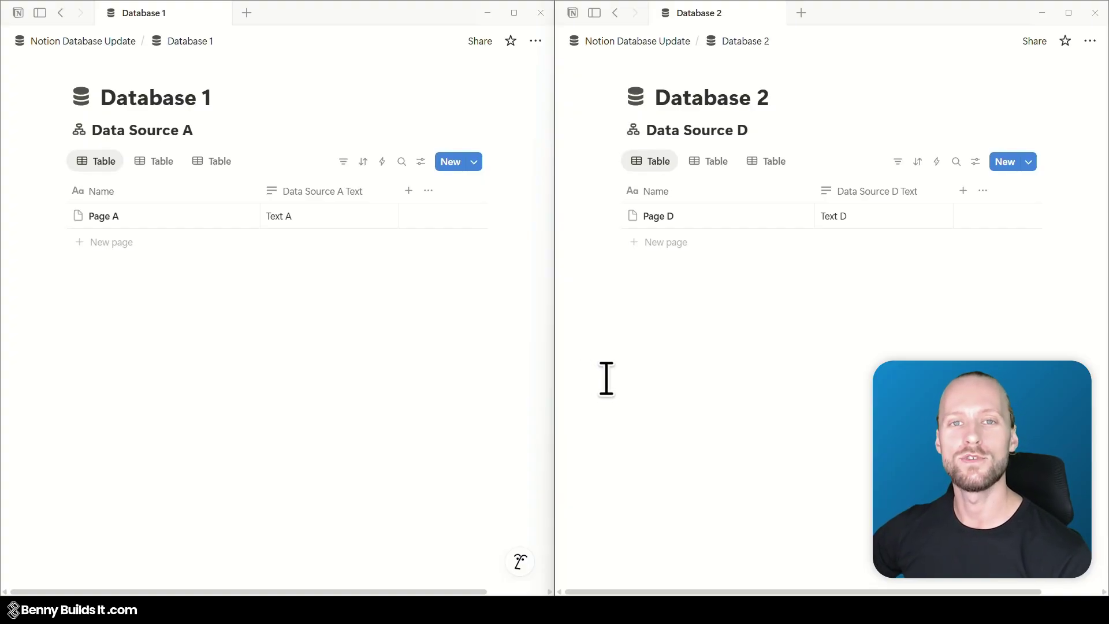
- Look through the three table views of Database 1 and the views of Database 2 to compare their data sources
click(159, 168)
click(219, 167)
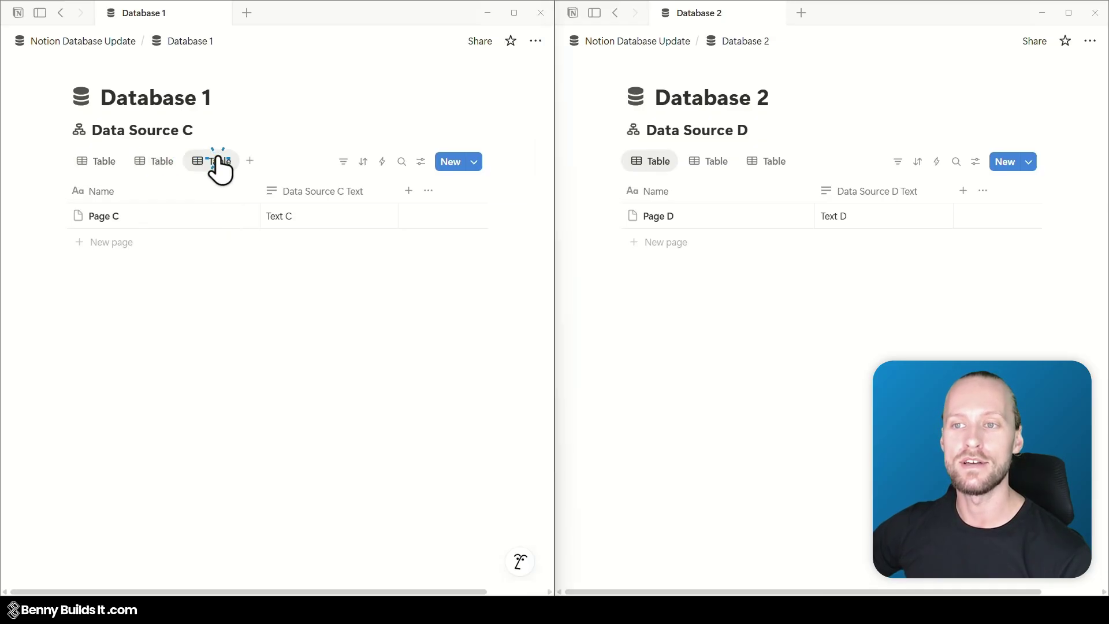
click(92, 165)
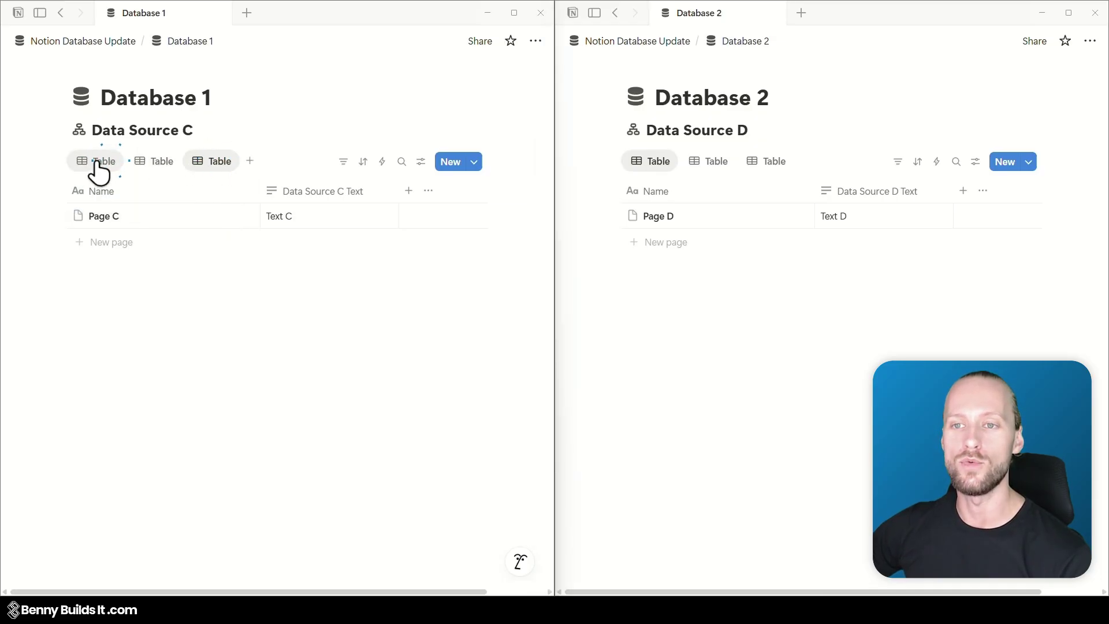
click(100, 167)
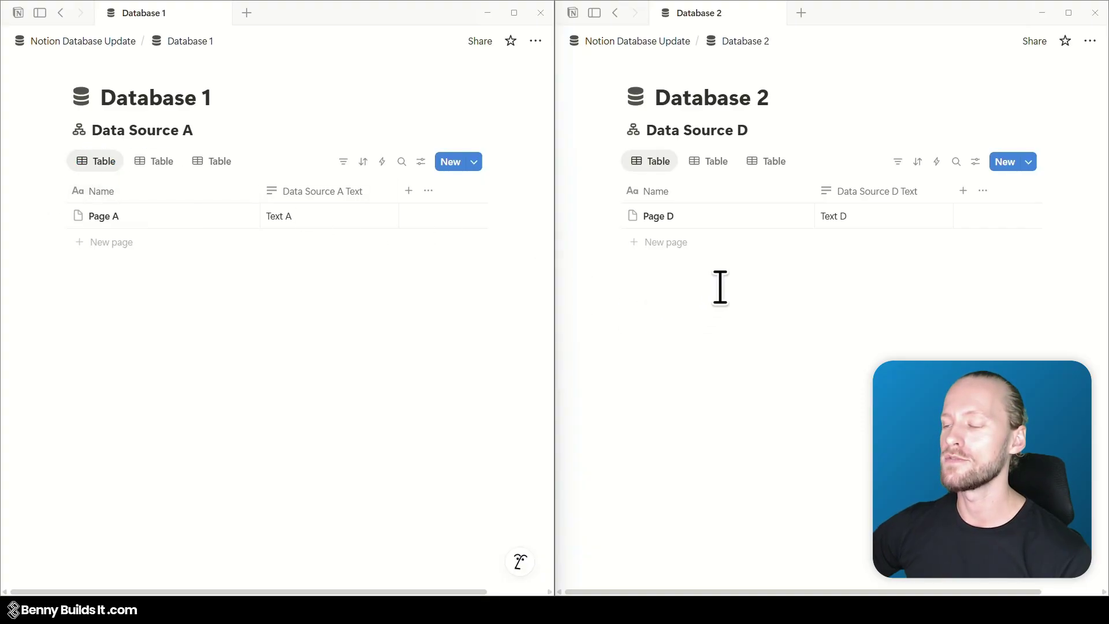
click(709, 168)
click(760, 168)
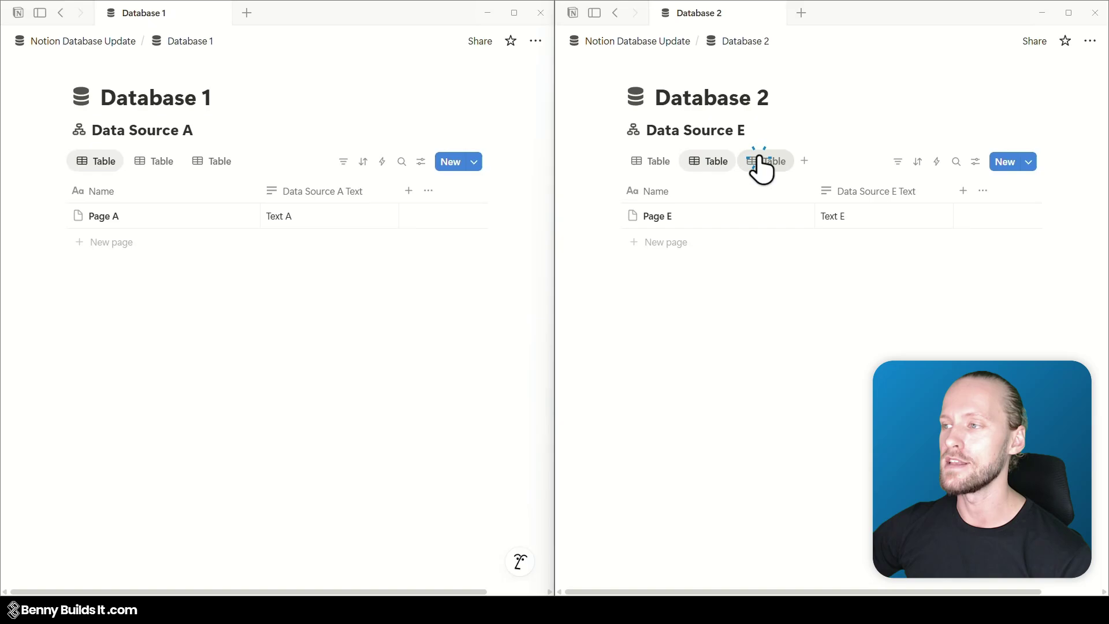
click(659, 164)
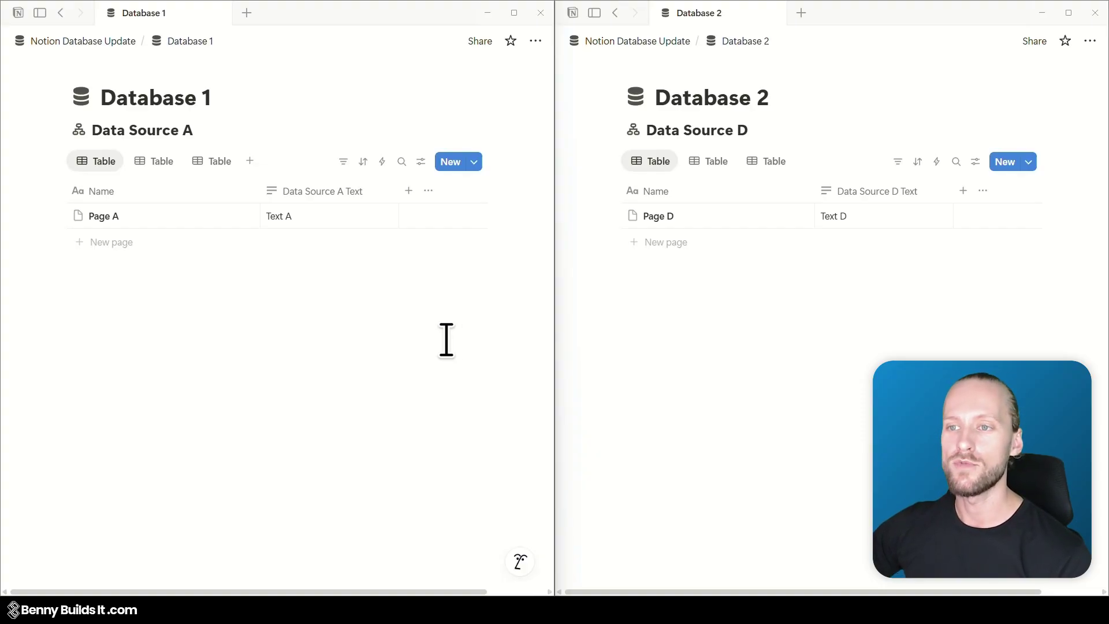
- Link the existing Data Source D from Database 2 into Database 1, using its existing Table view
click(250, 162)
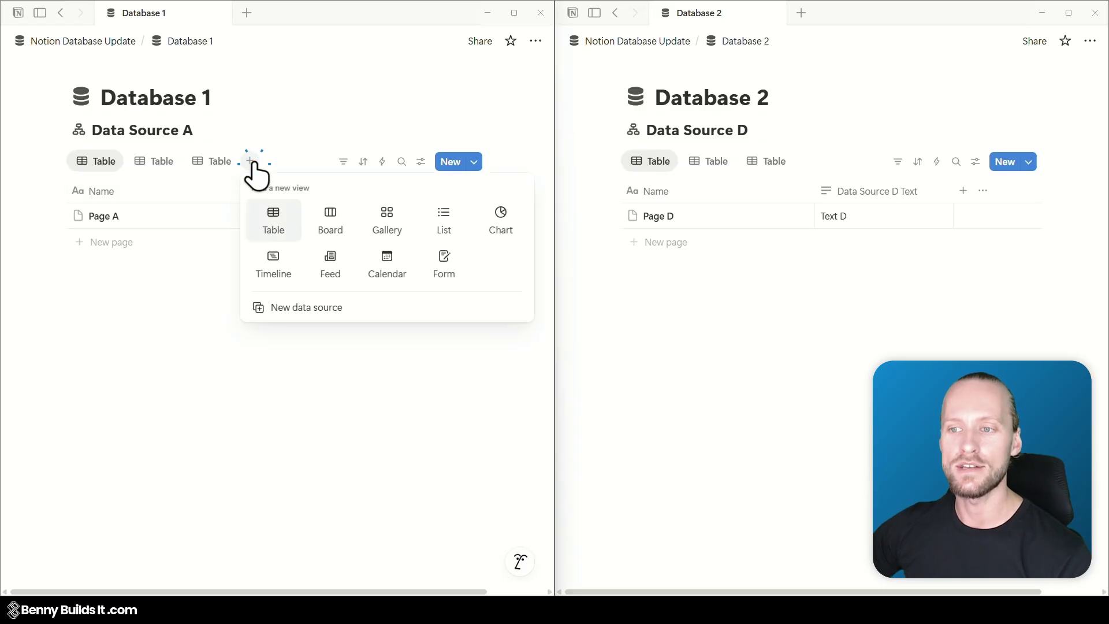
click(359, 309)
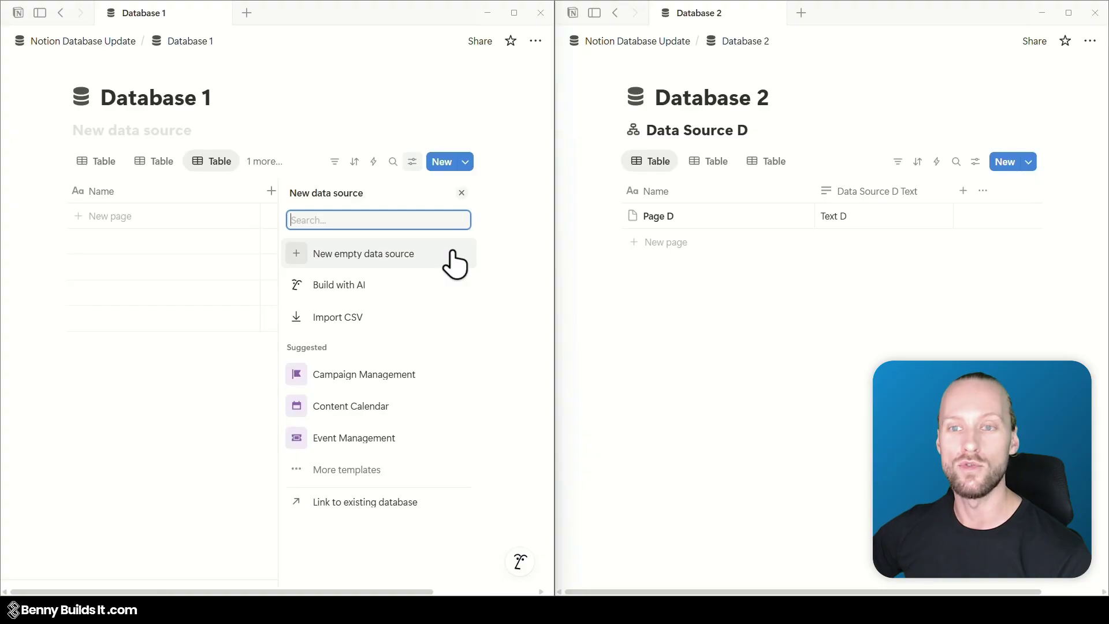
click(426, 500)
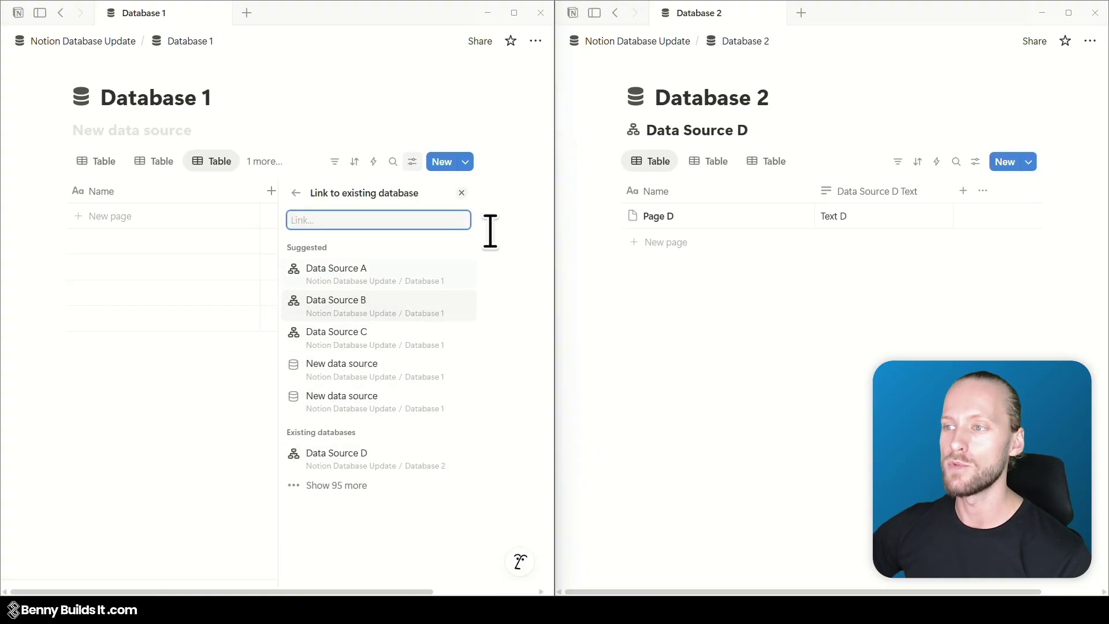
click(414, 456)
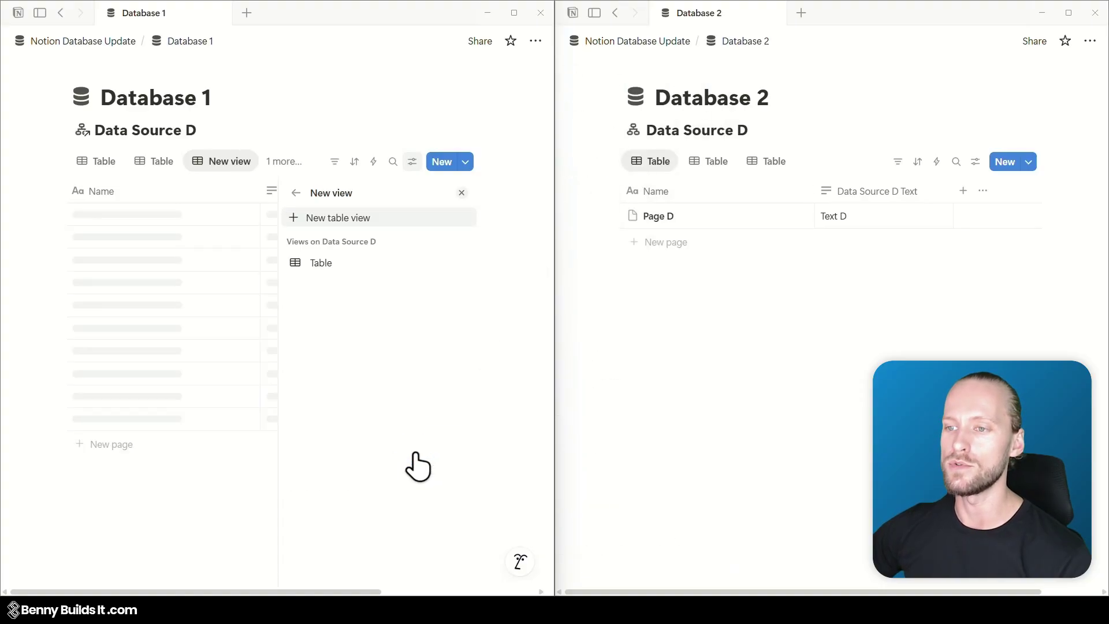
click(327, 263)
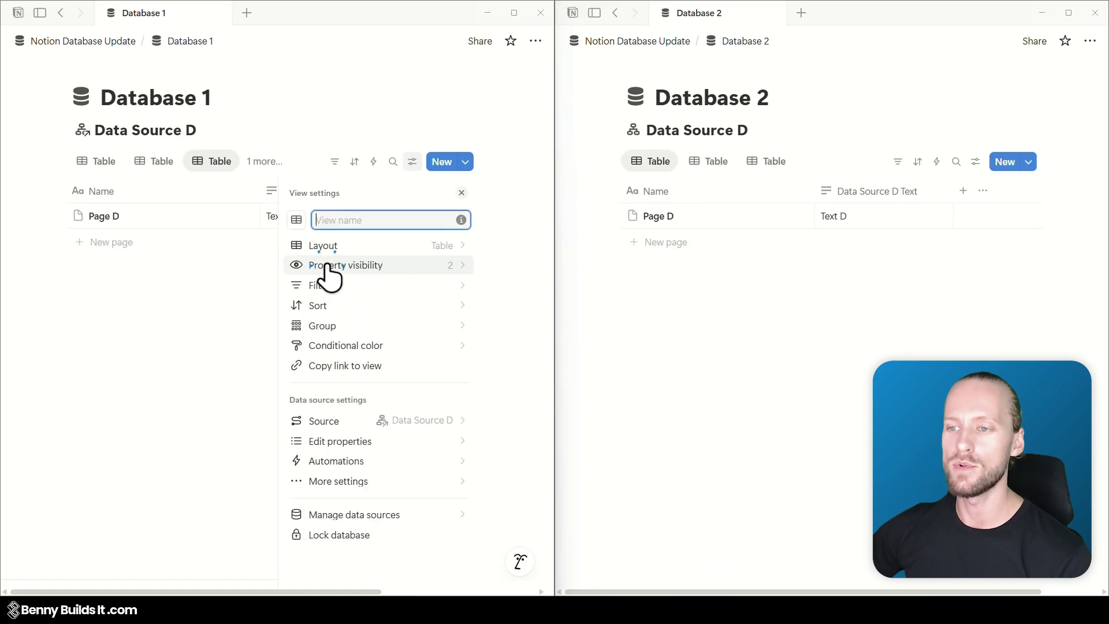
click(239, 339)
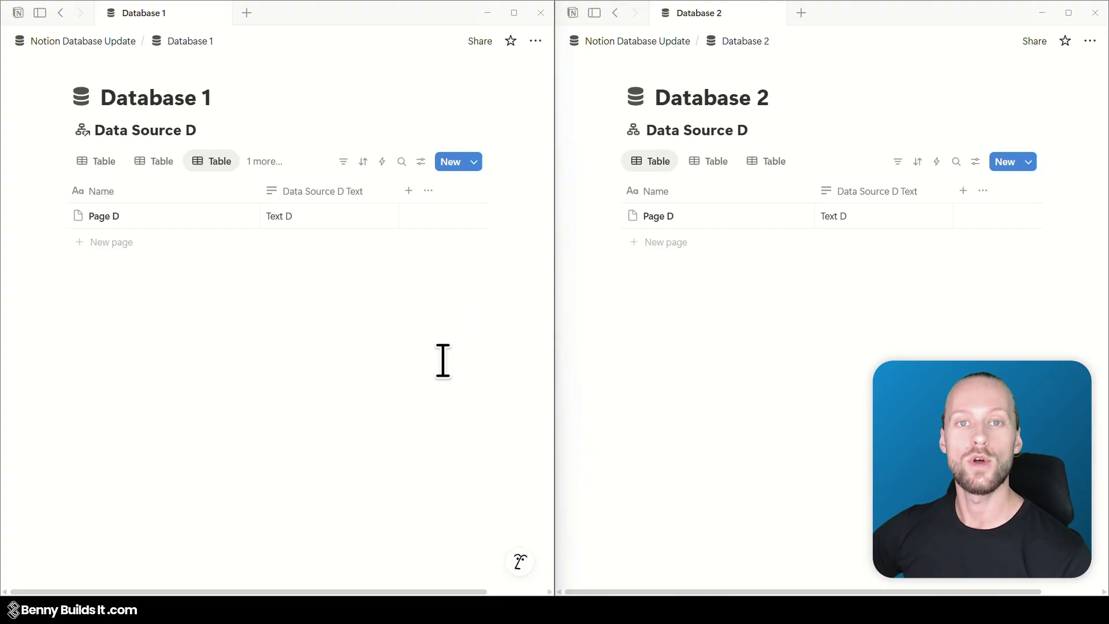
- Show the managed data sources of both Database 1 and Database 2 side by side
click(421, 161)
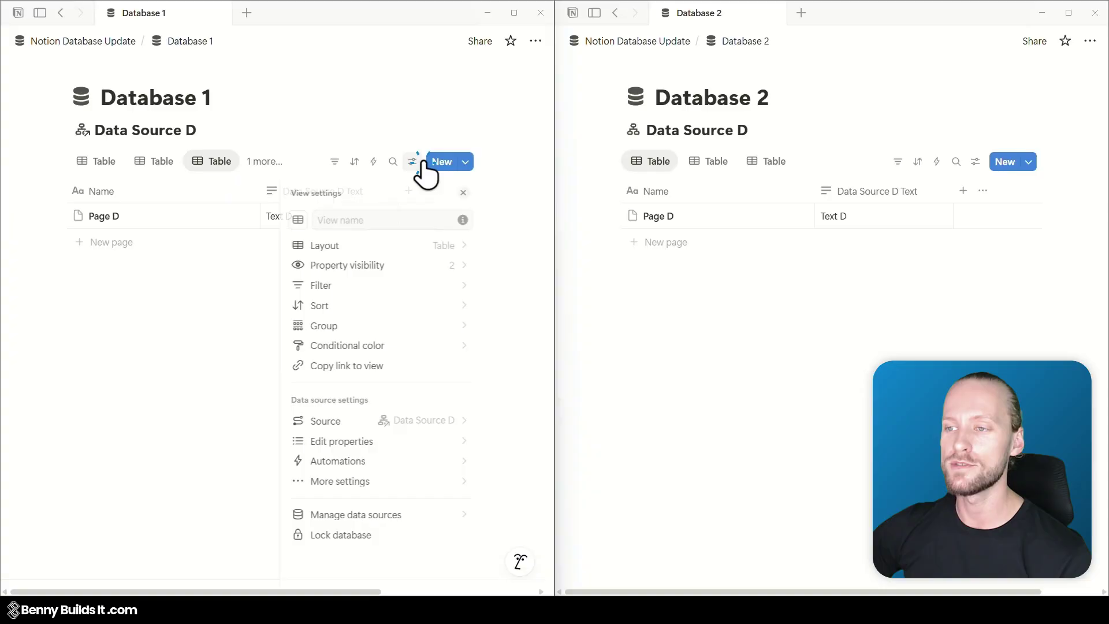
click(421, 514)
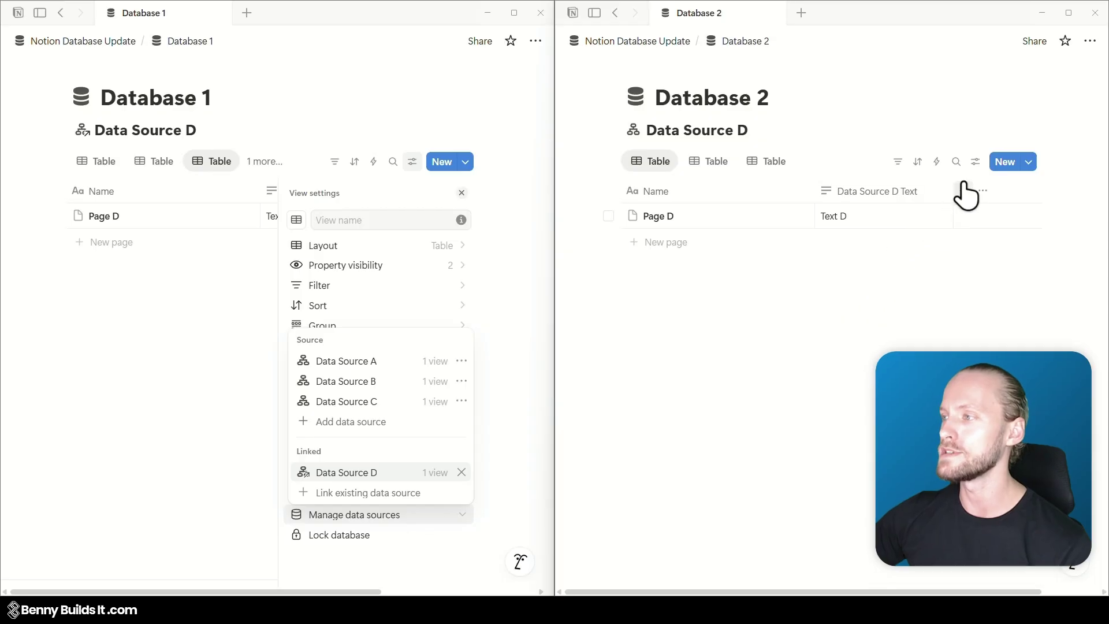
click(975, 162)
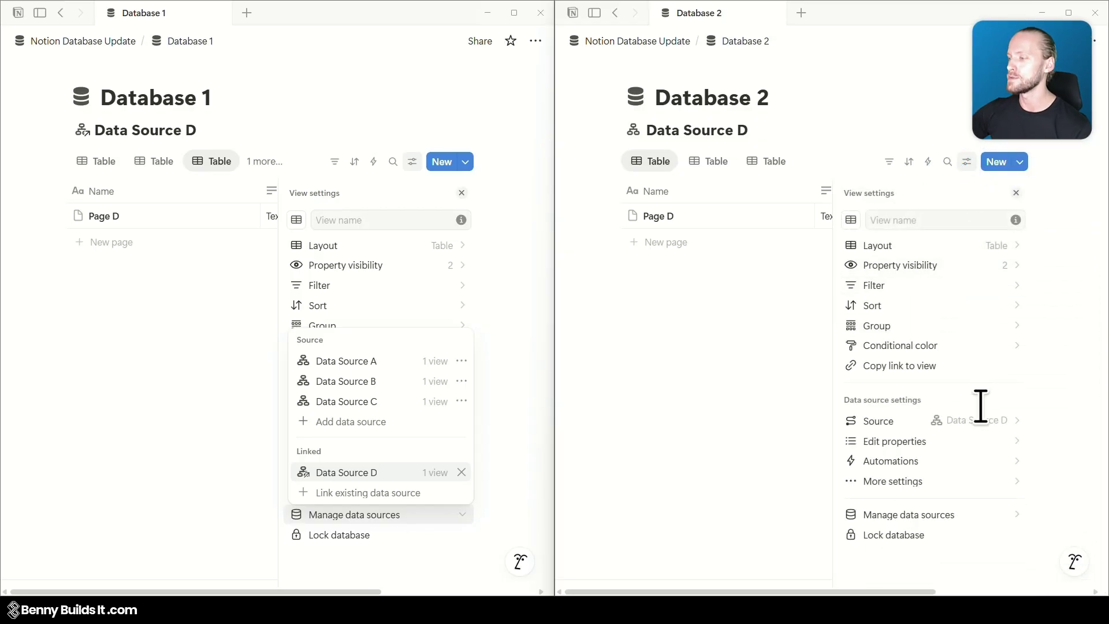
click(978, 517)
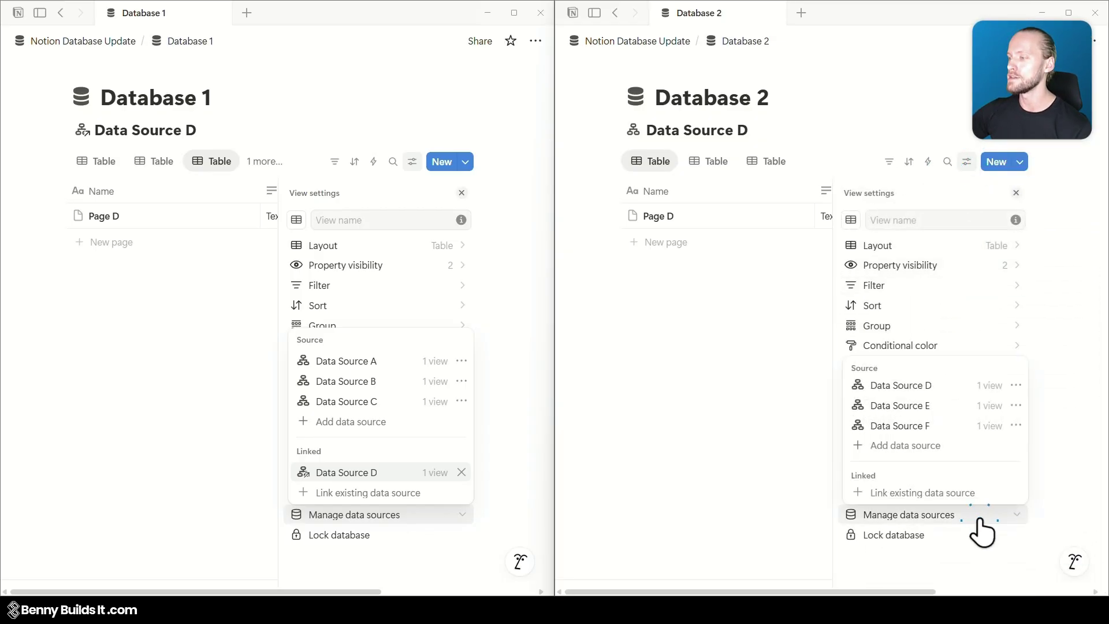
- Move Data Source D together with its one view from Database 2 to Database 1
click(1016, 385)
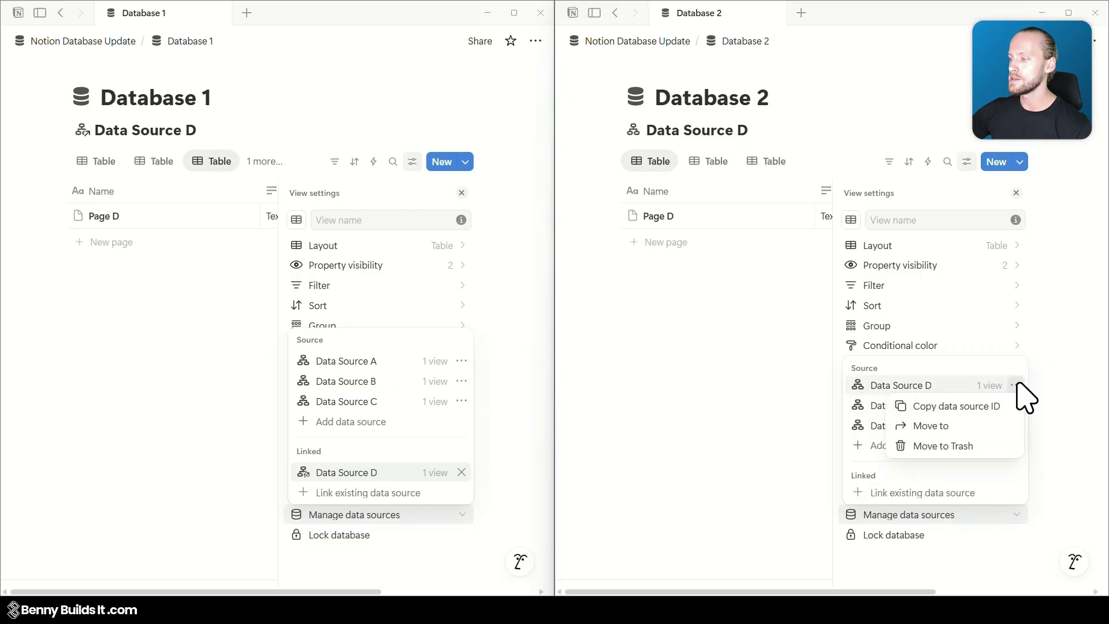
click(982, 434)
text(Database 1)
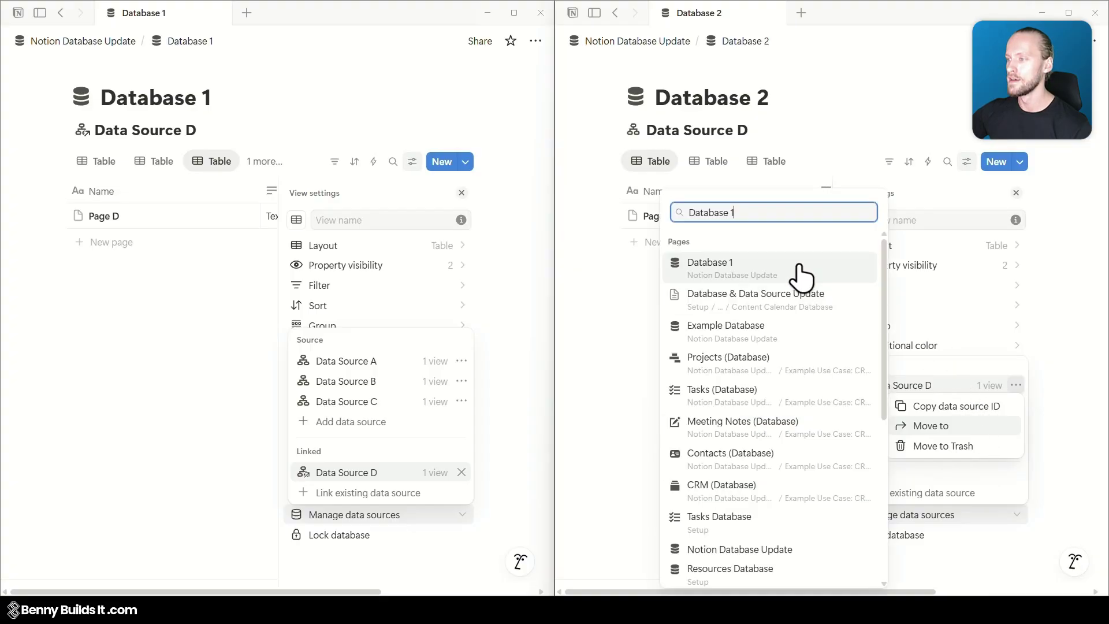
click(799, 269)
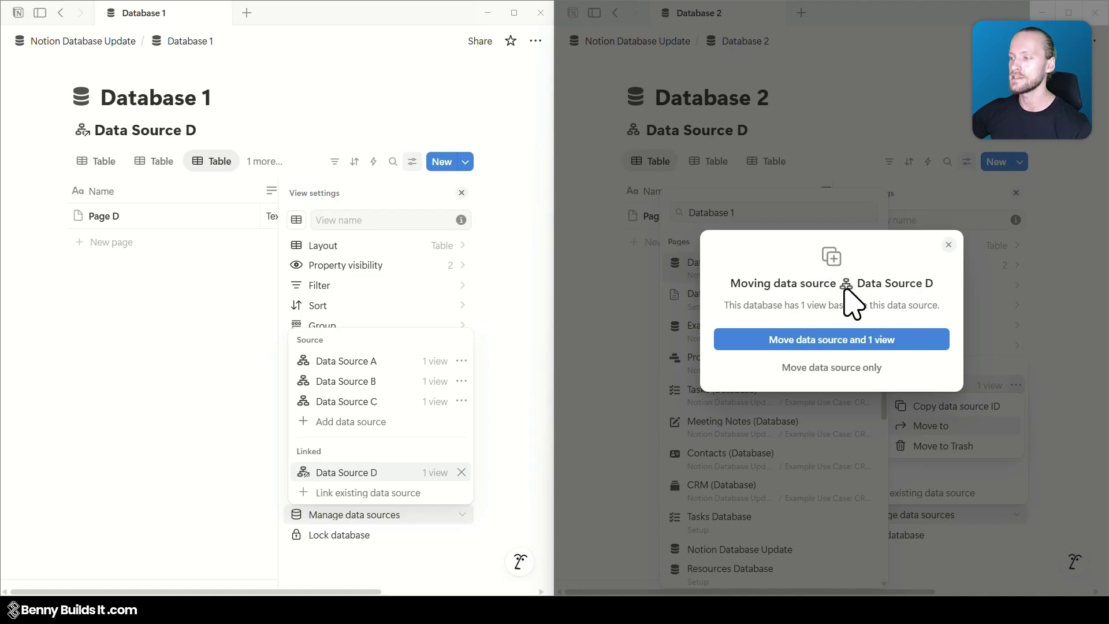
click(909, 339)
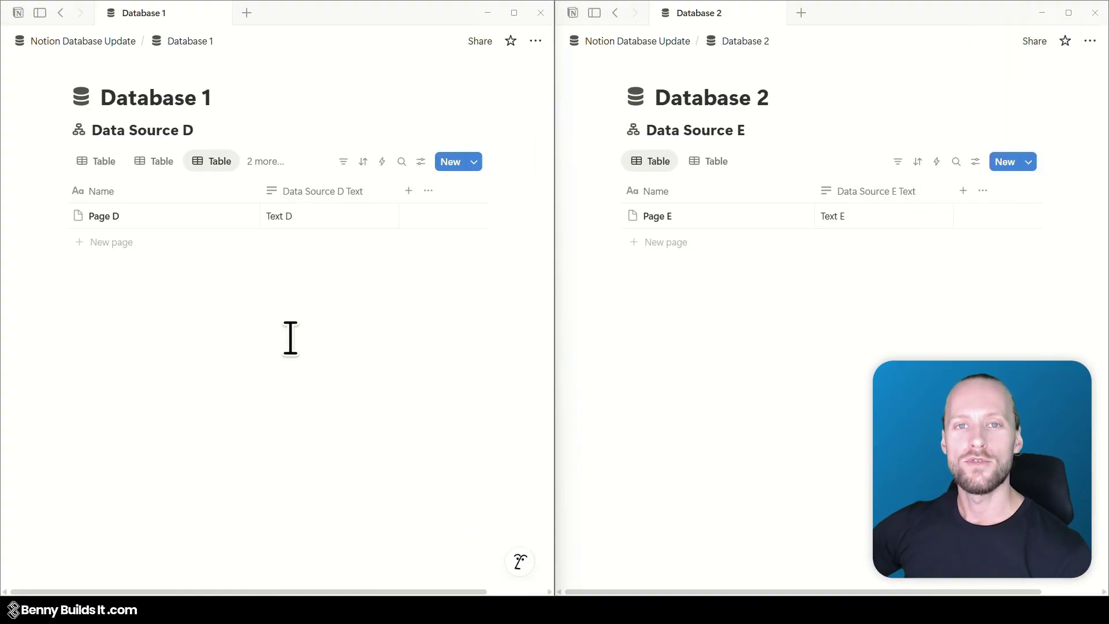
- Delete the fourth table view in Database 1, one of the two views based on Data Source D
click(264, 162)
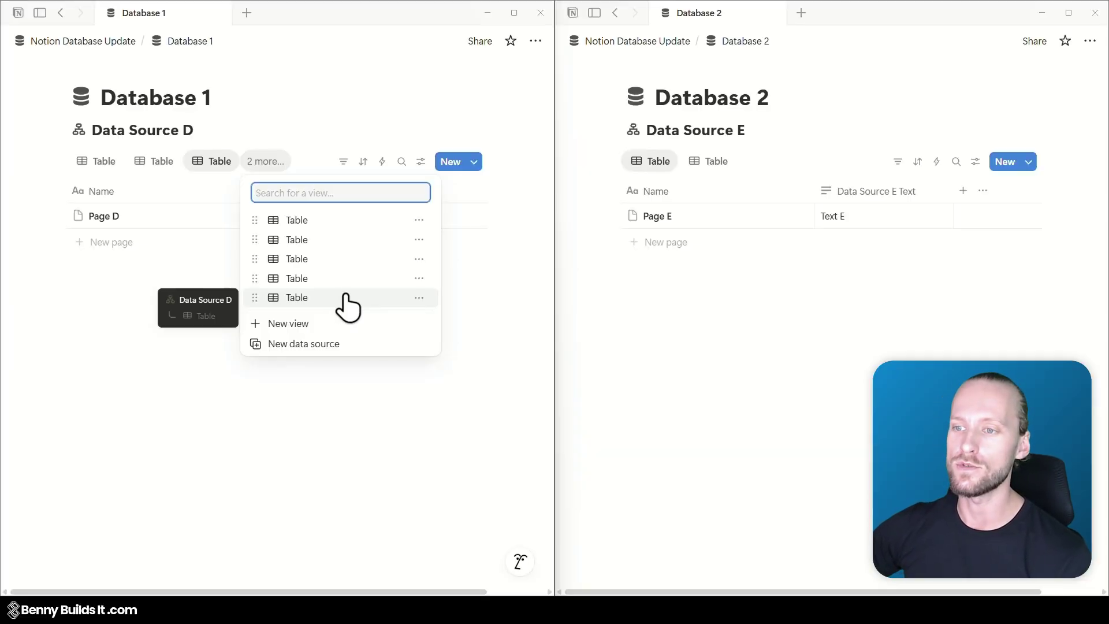
mouse_move(340, 234)
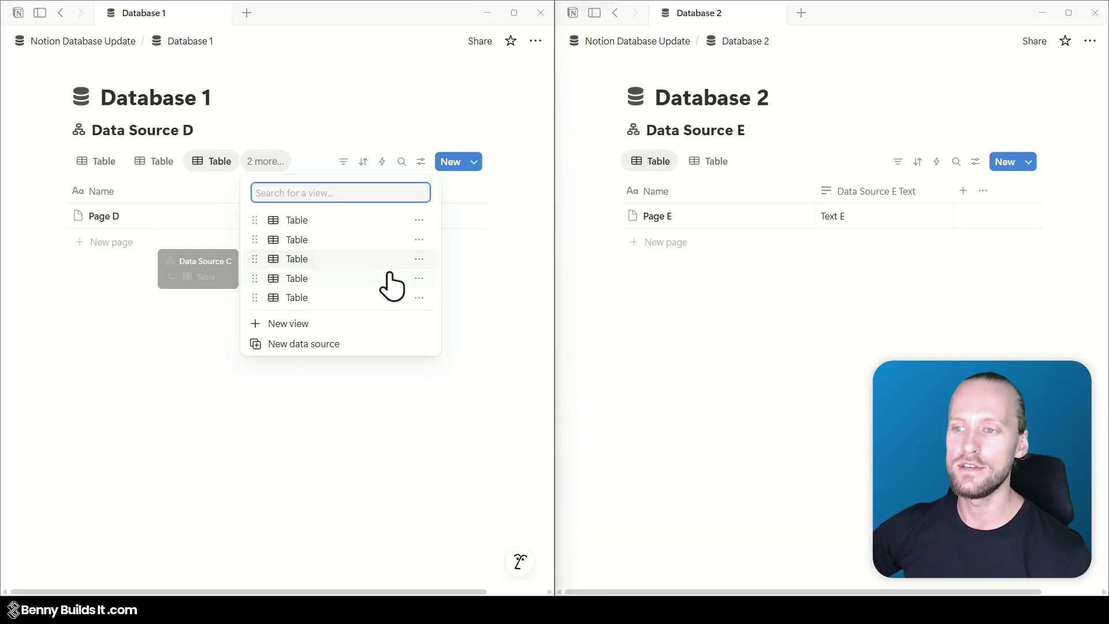
click(419, 279)
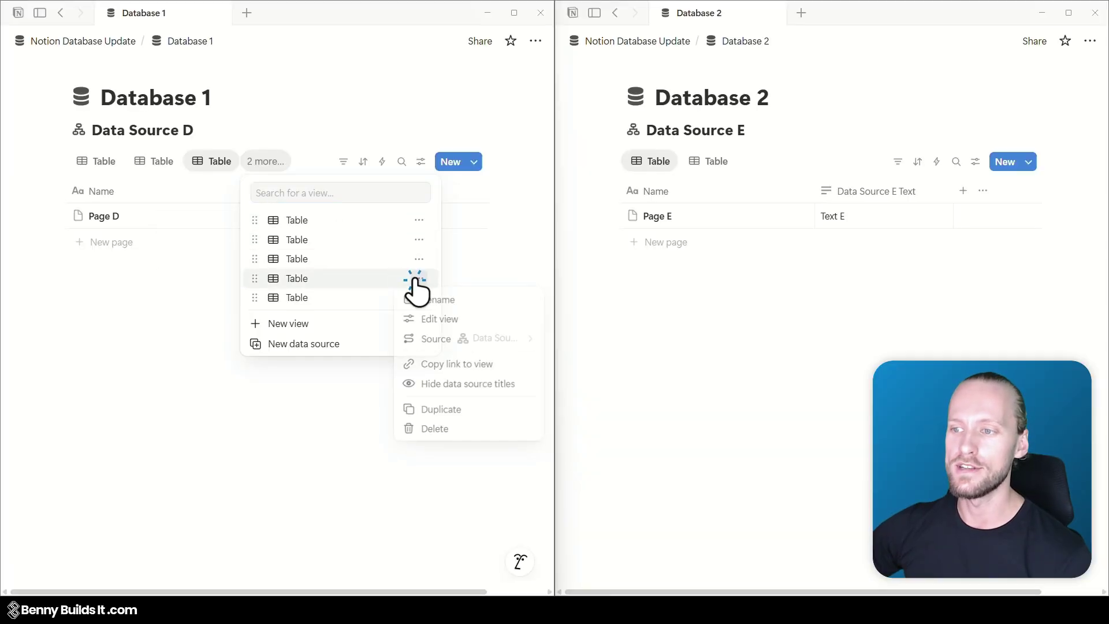
click(452, 431)
click(318, 306)
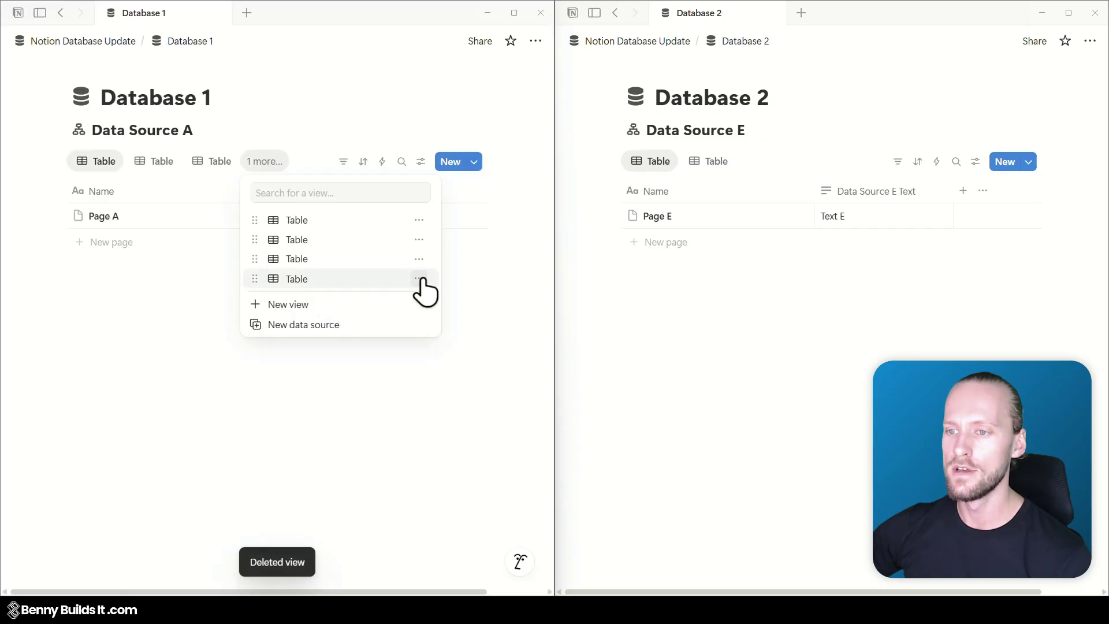
- Delete only the last view for Data Source D, keeping the data source, and check Database 1's managed data sources
click(419, 279)
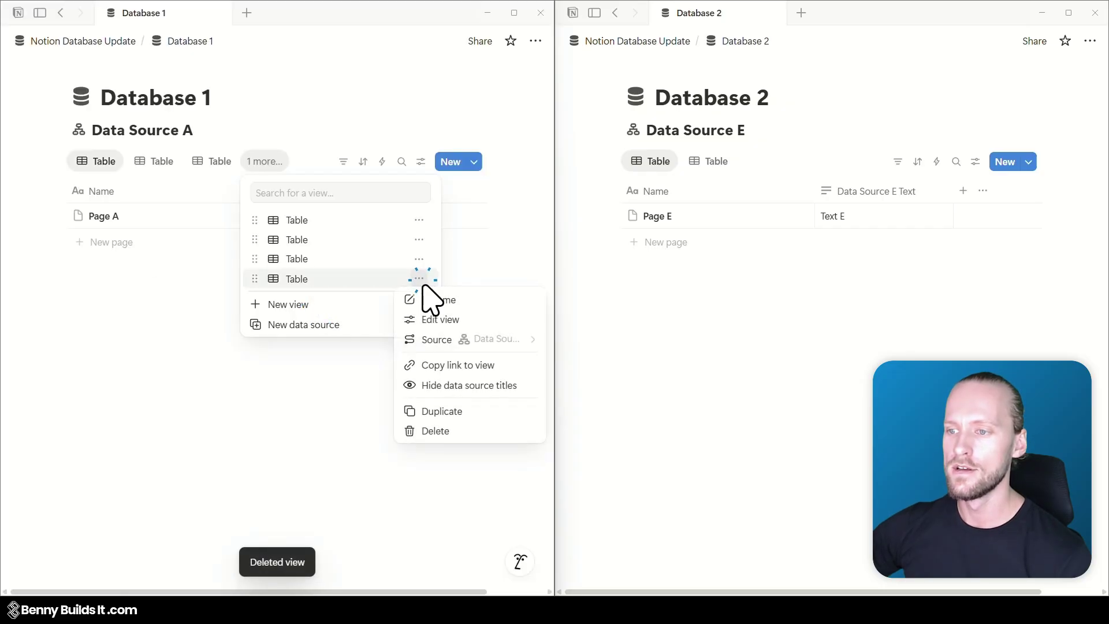
click(451, 431)
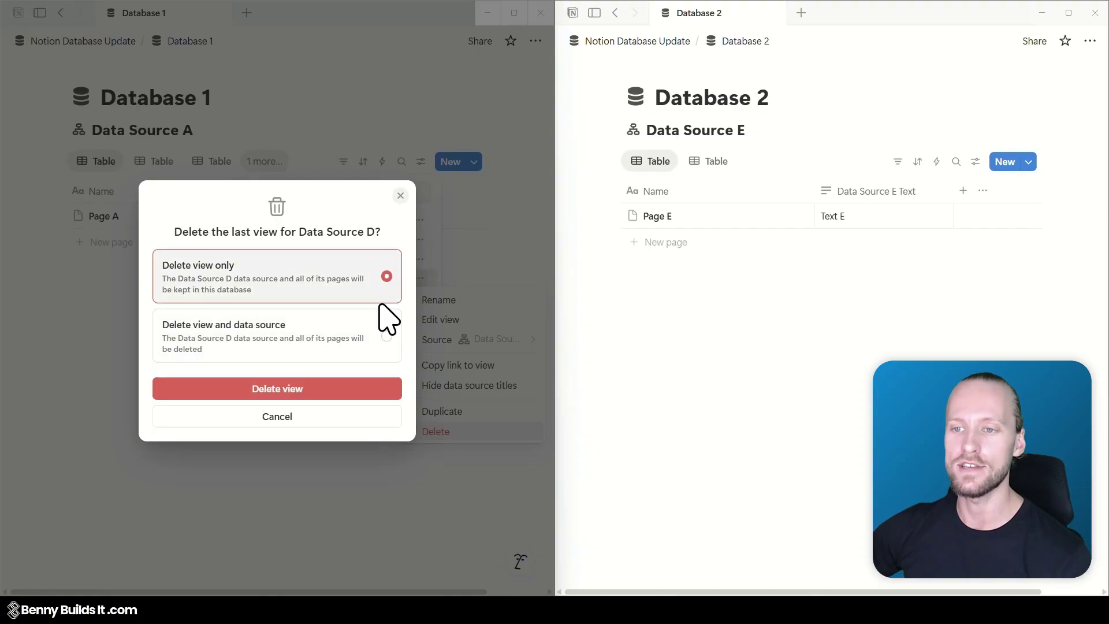
click(334, 391)
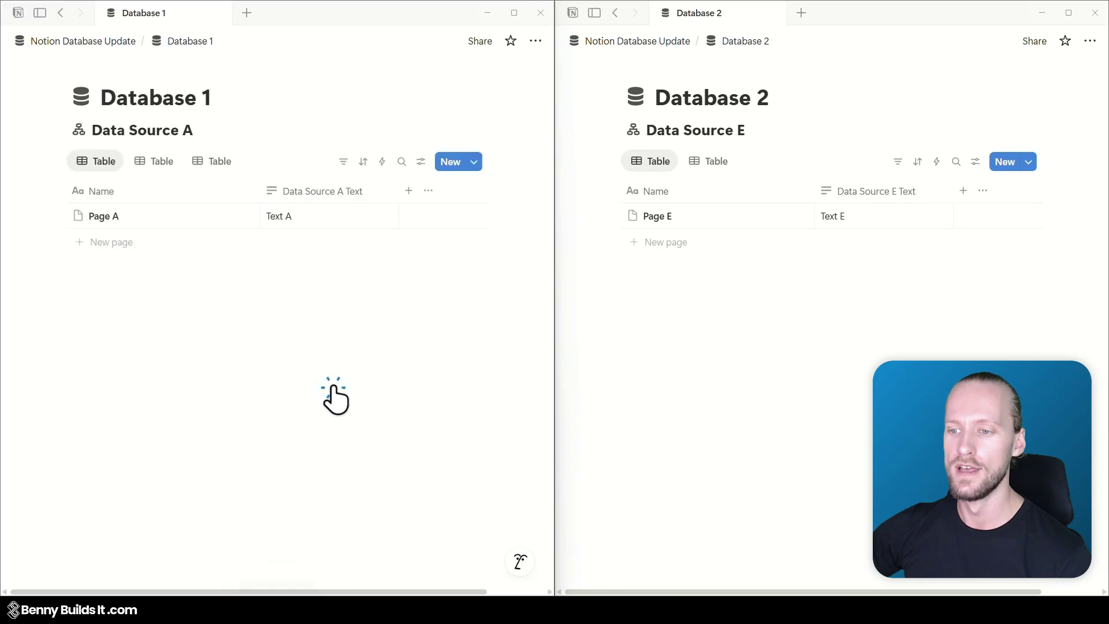
click(421, 163)
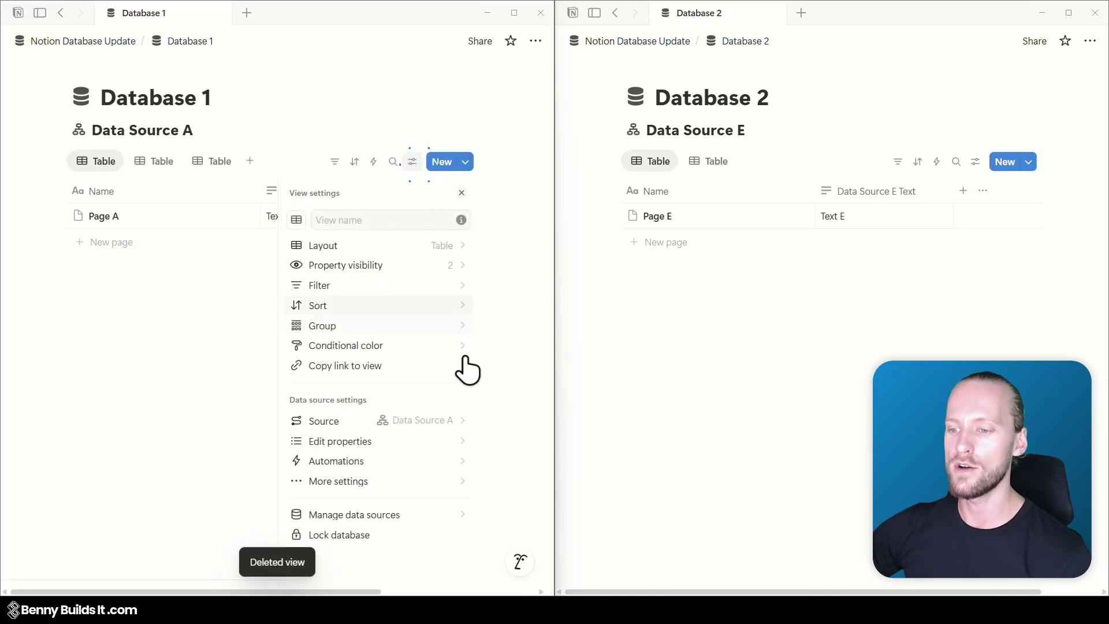
click(421, 516)
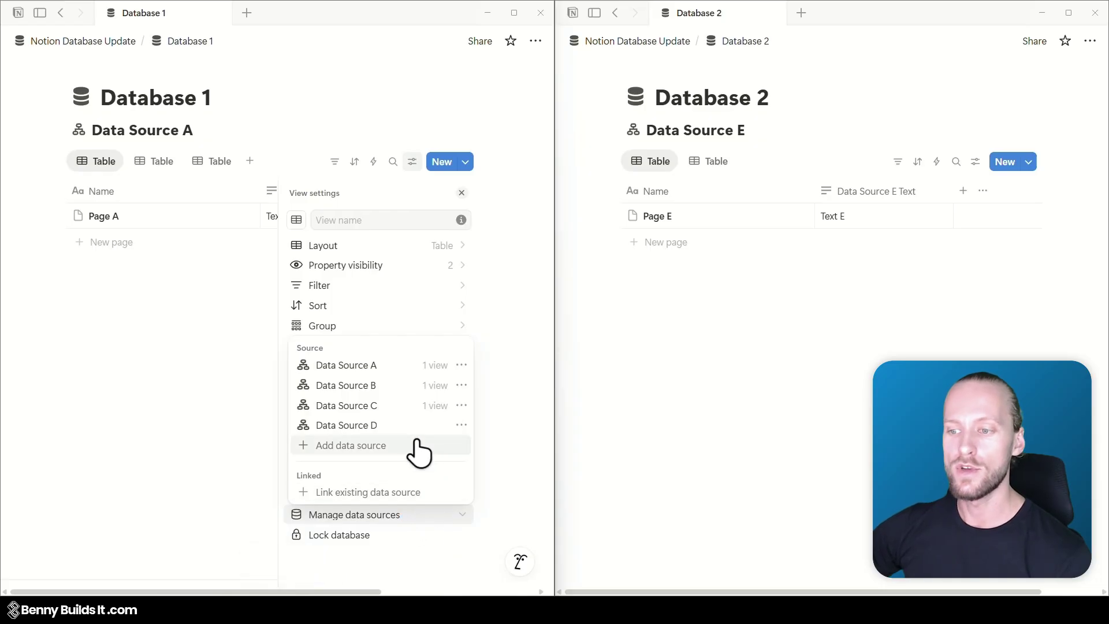
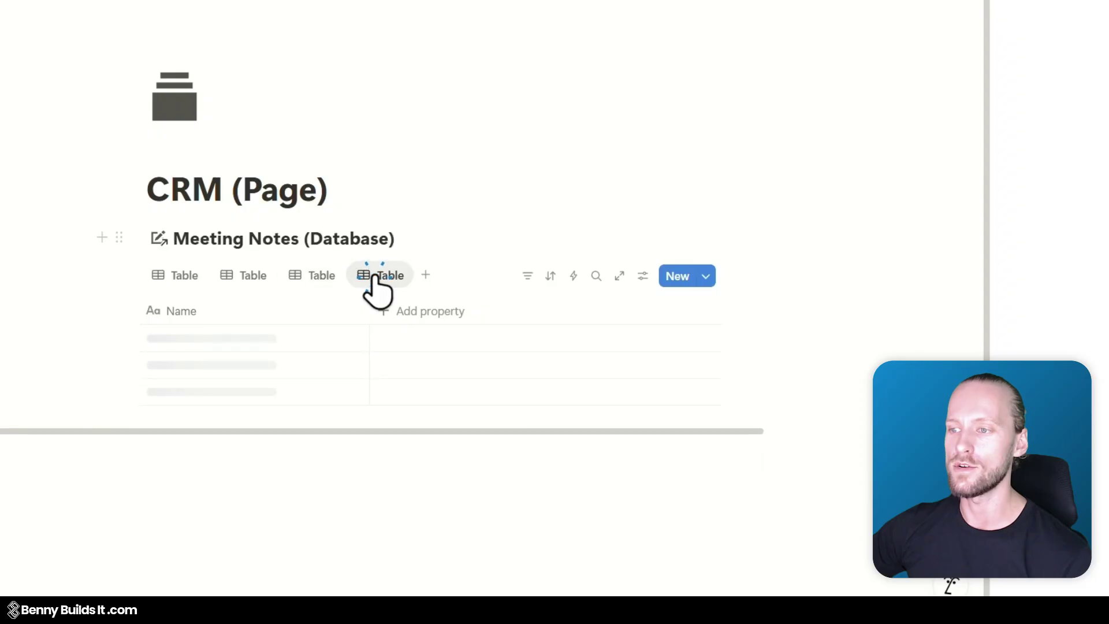
- Compare the table views on CRM (Page) with the Contacts, Projects, Tasks and Meeting Notes views in CRM (Database)
click(240, 275)
click(179, 275)
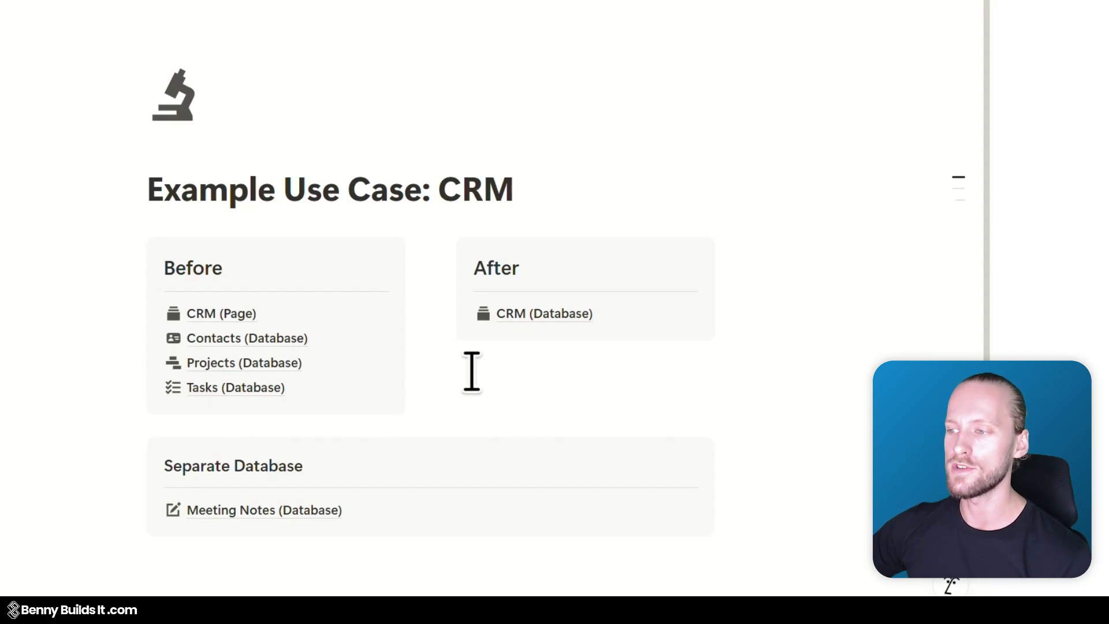
mouse_move(631, 335)
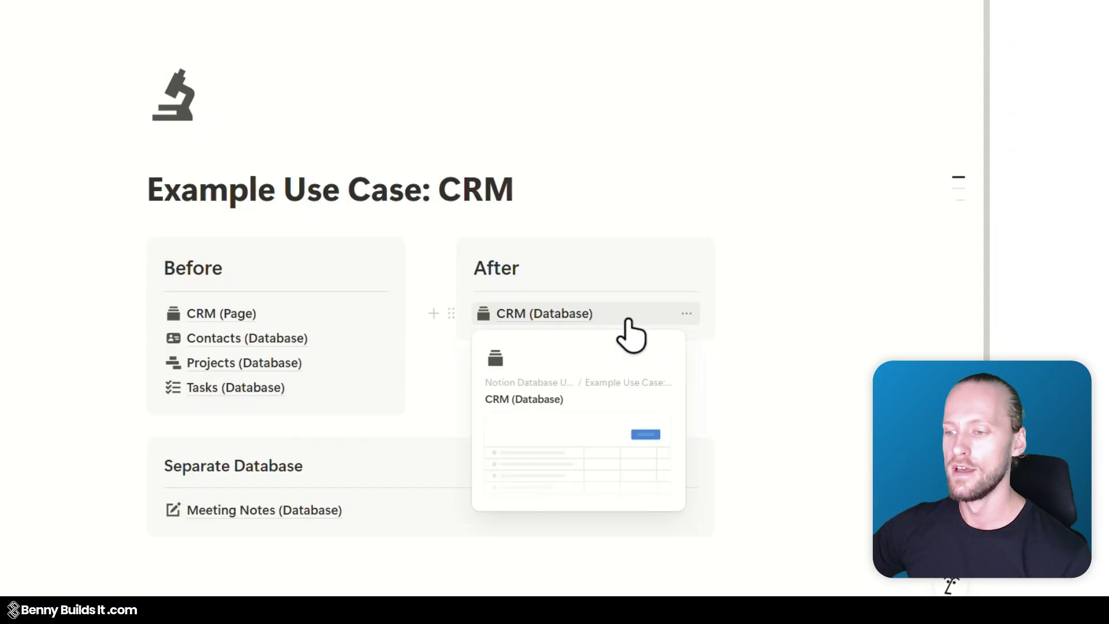
click(627, 316)
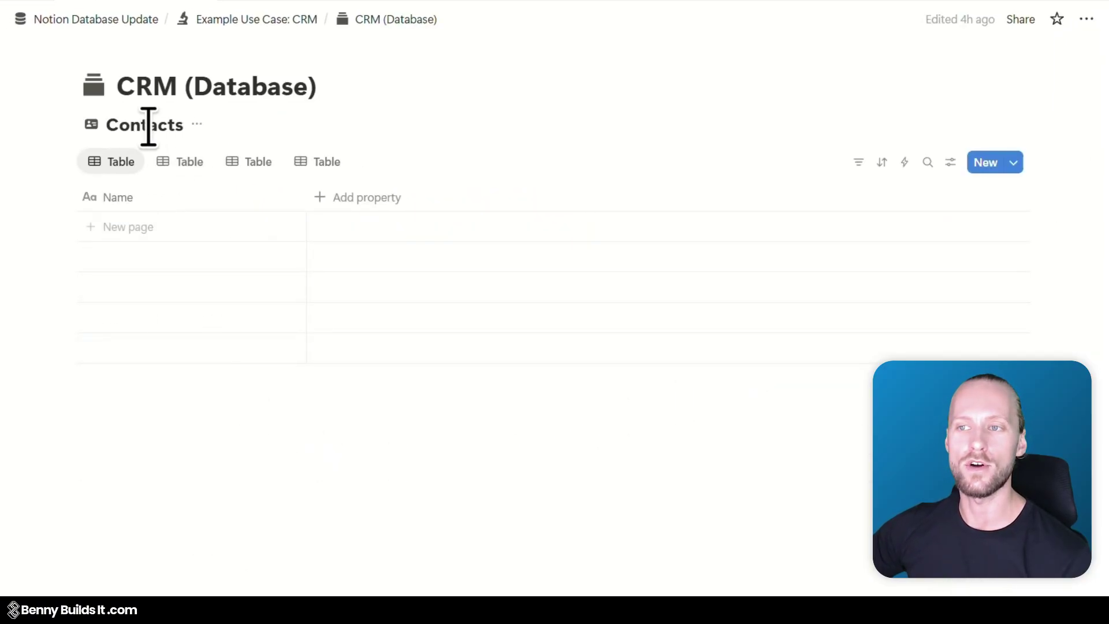
click(178, 162)
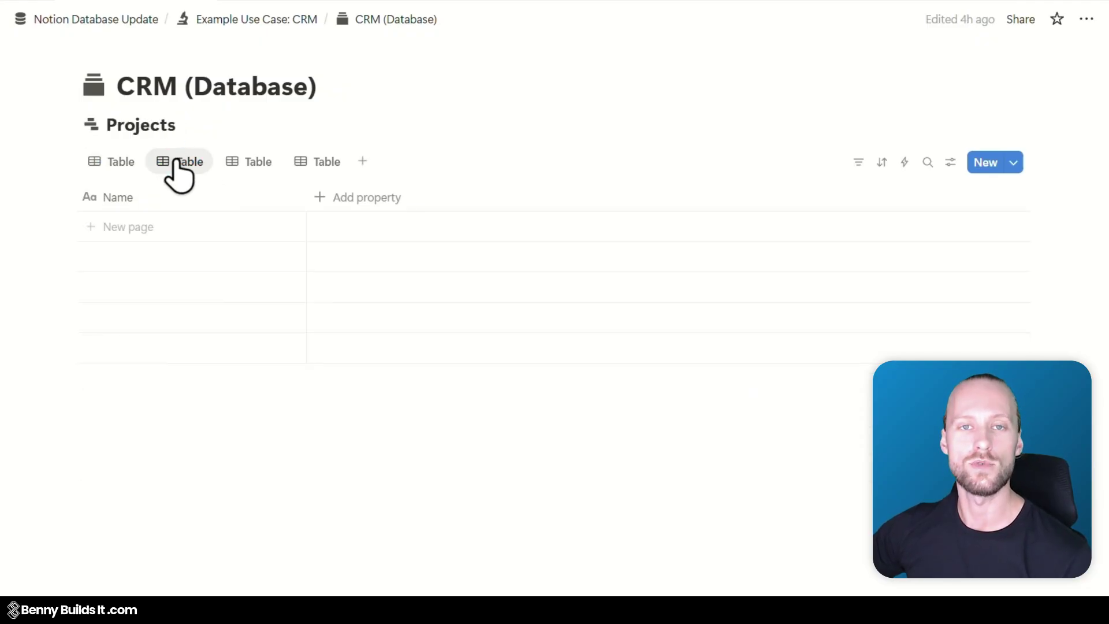
click(243, 163)
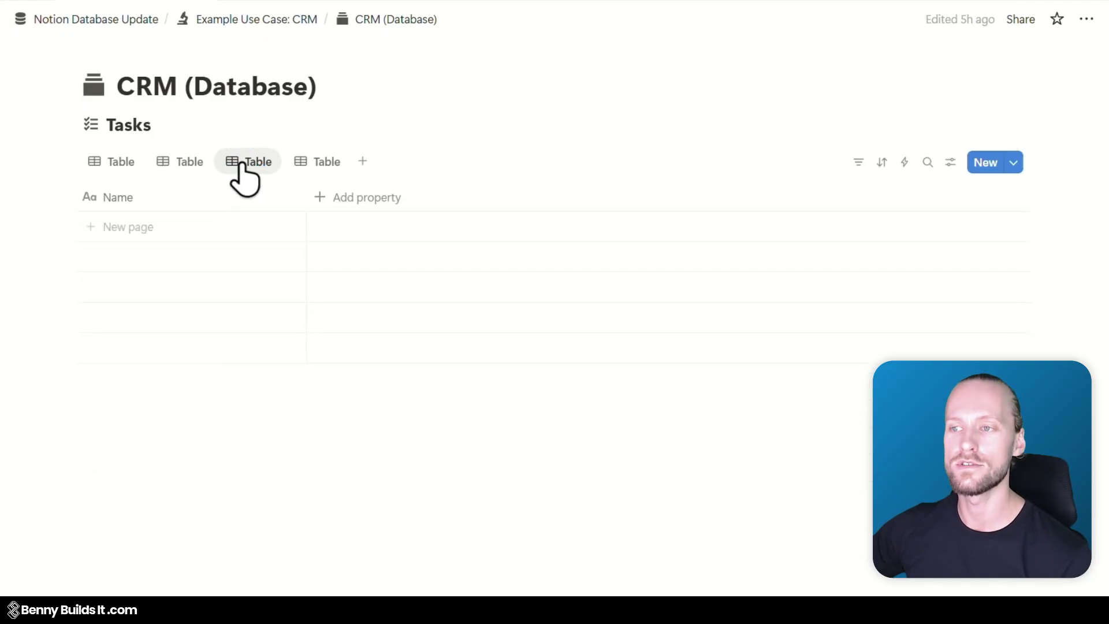
click(324, 165)
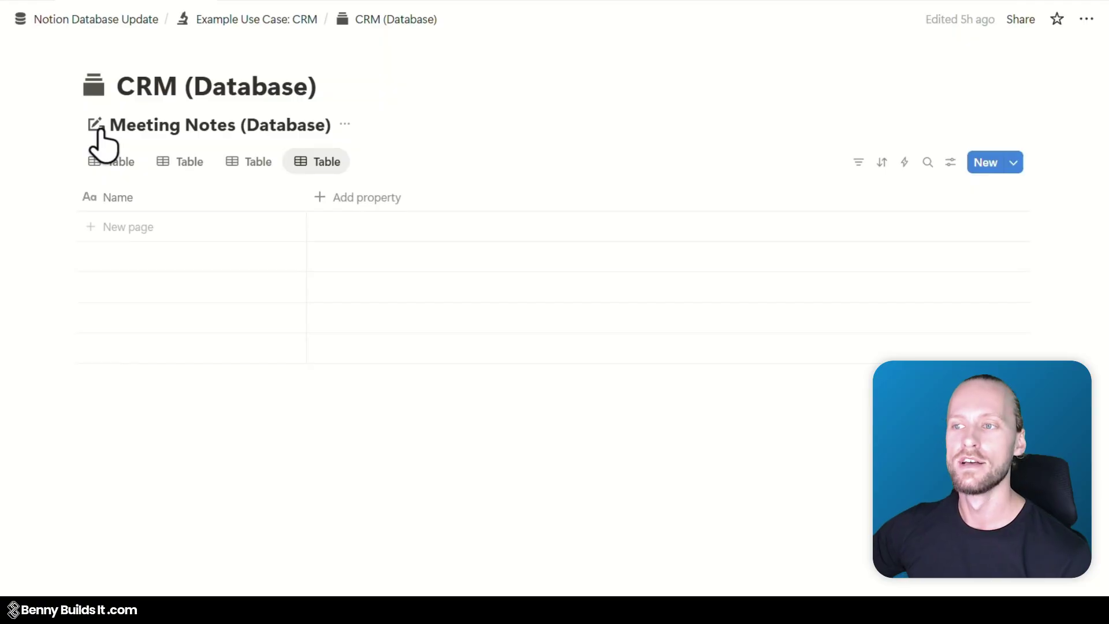
- Return to the Example Use Case: CRM page and review its Before and After structures
click(282, 19)
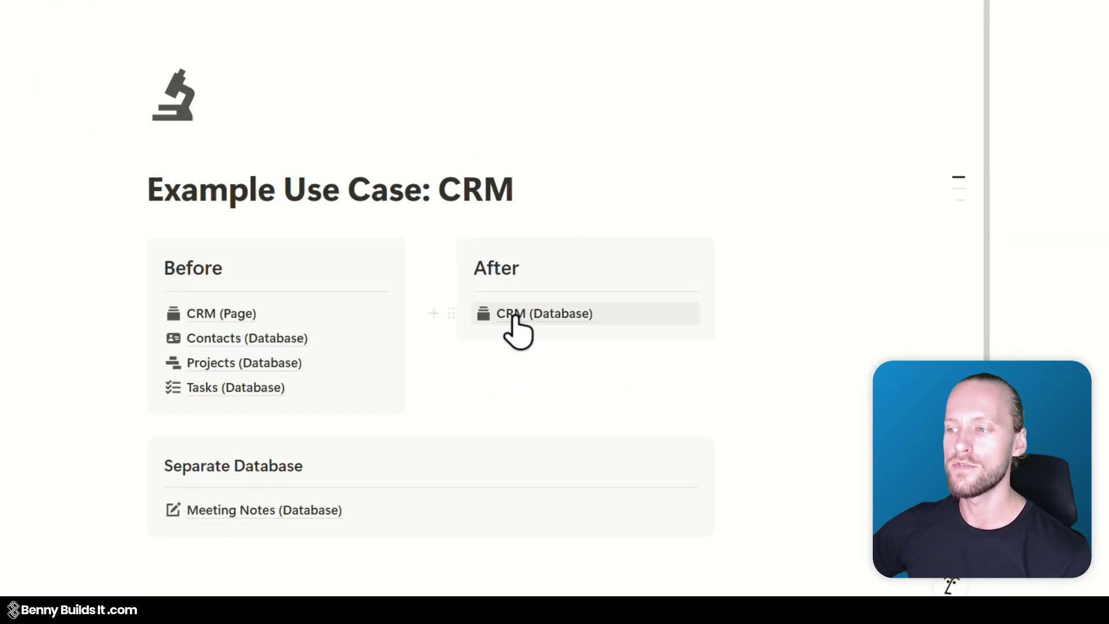
mouse_move(539, 315)
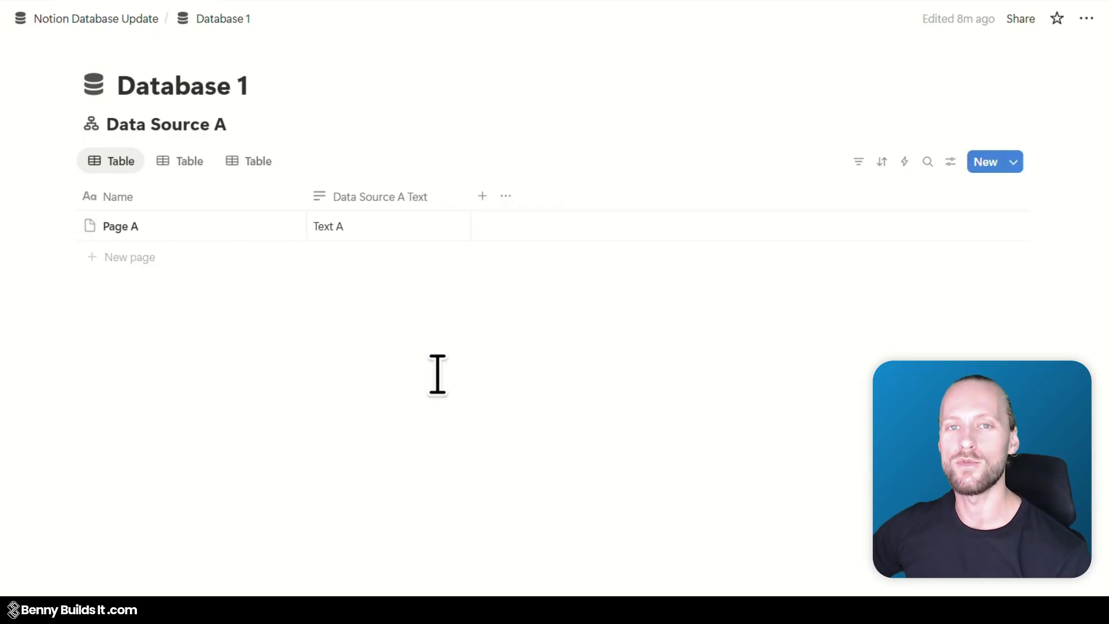
- Check which data sources Database 1 manages in the first table view's settings
click(953, 162)
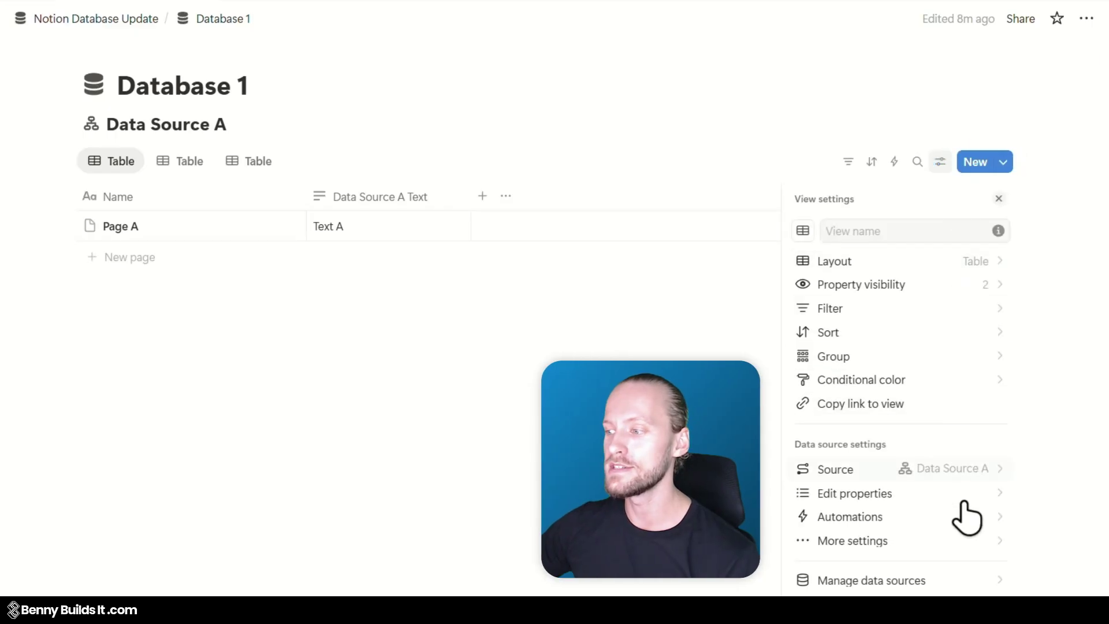
click(958, 580)
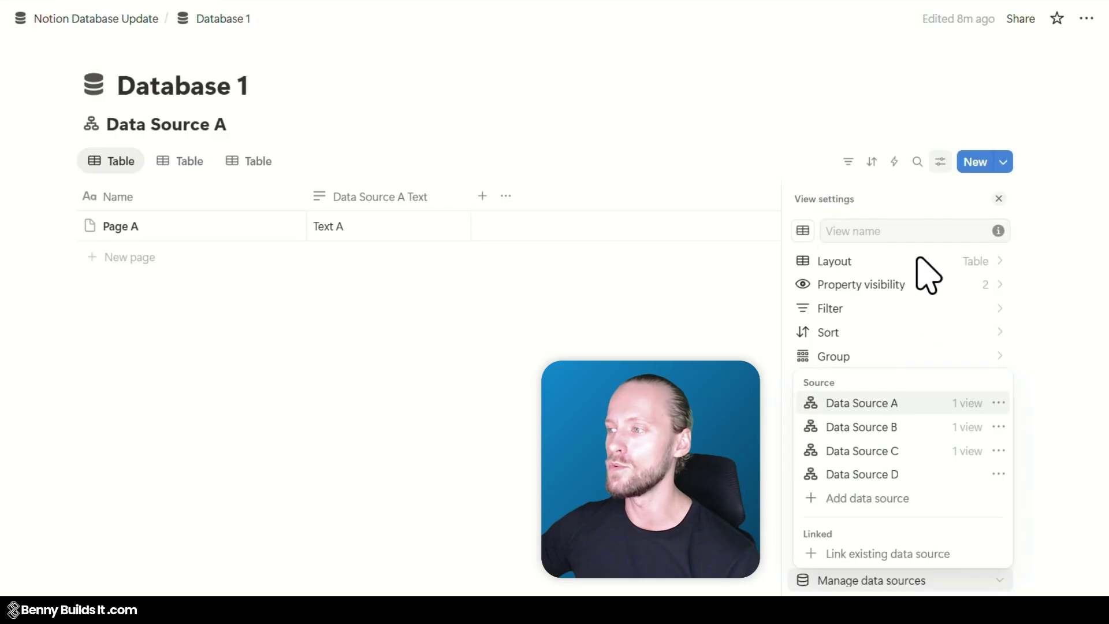
click(289, 350)
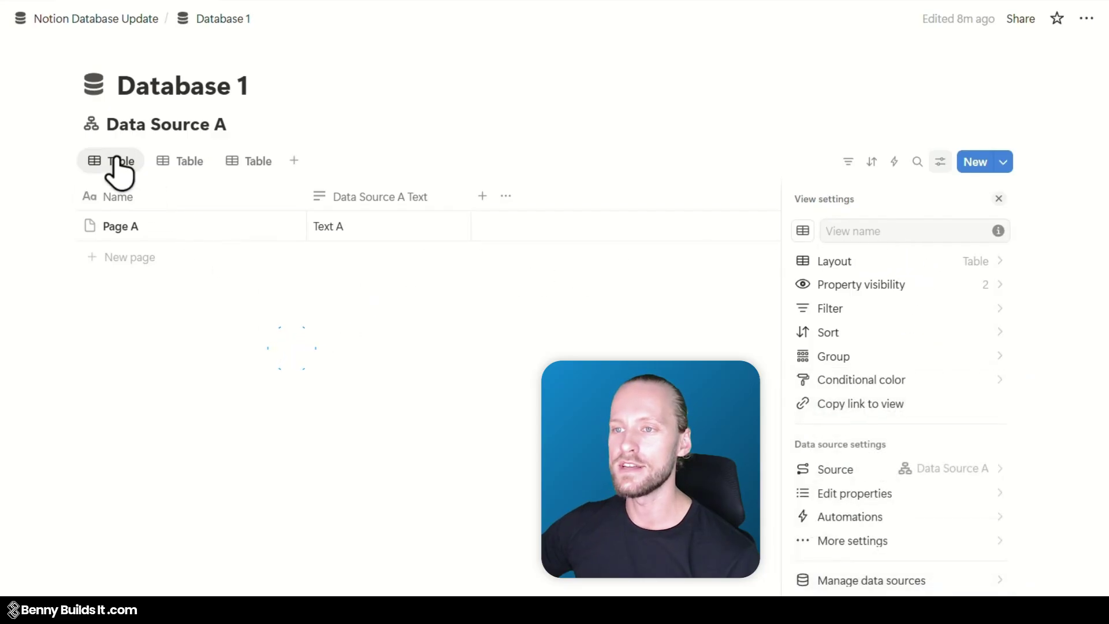
- Compare the property visibility of Database 1's three table views for Data Sources A, B and C
click(938, 284)
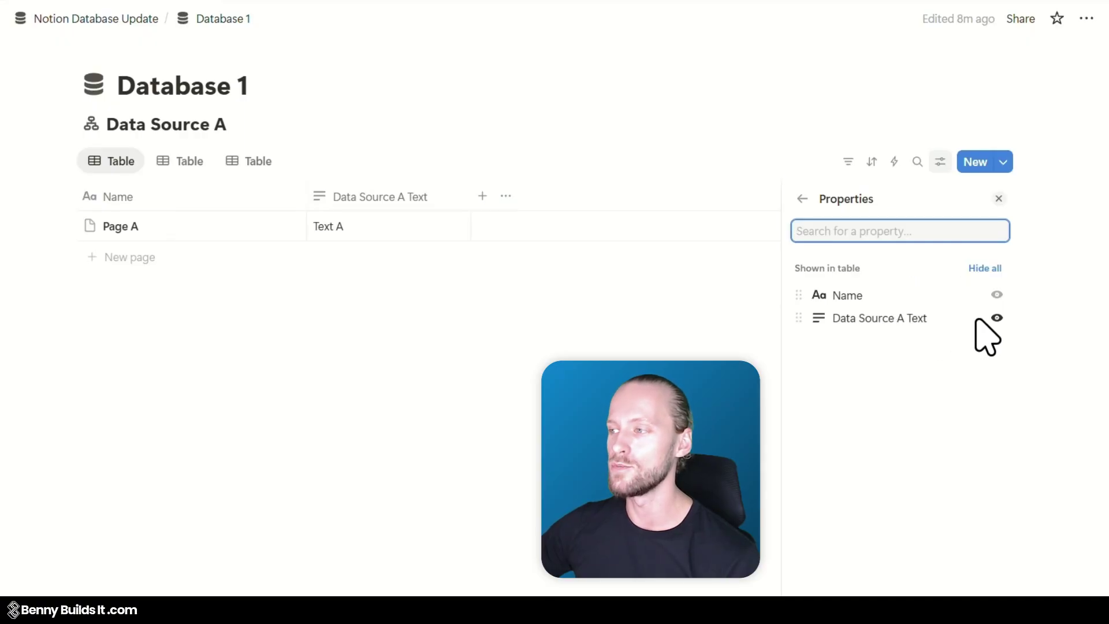
click(191, 165)
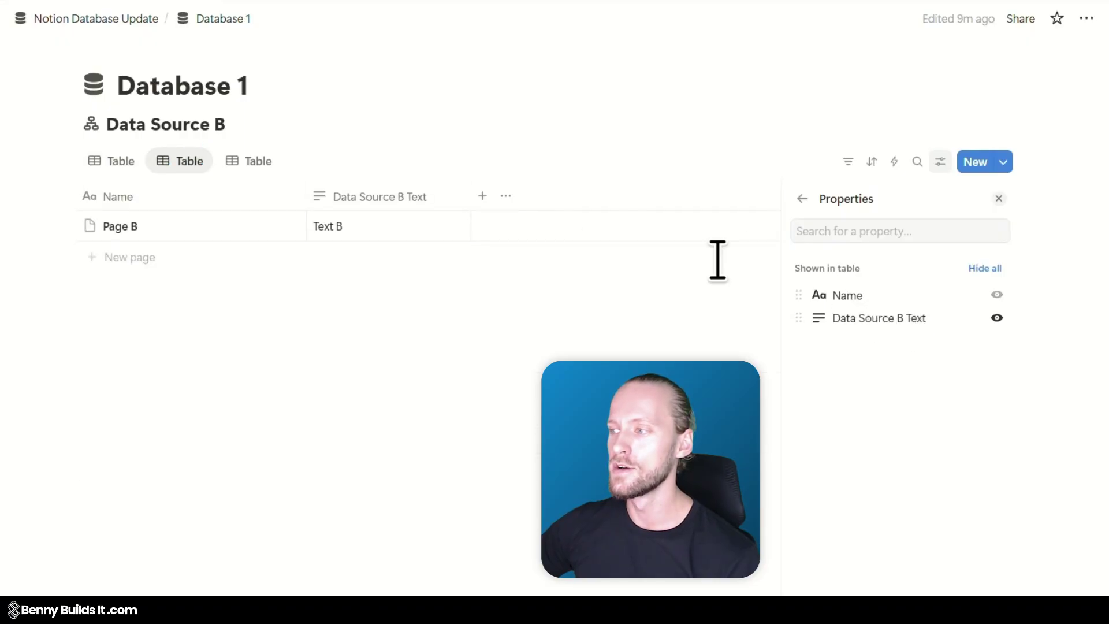
click(241, 163)
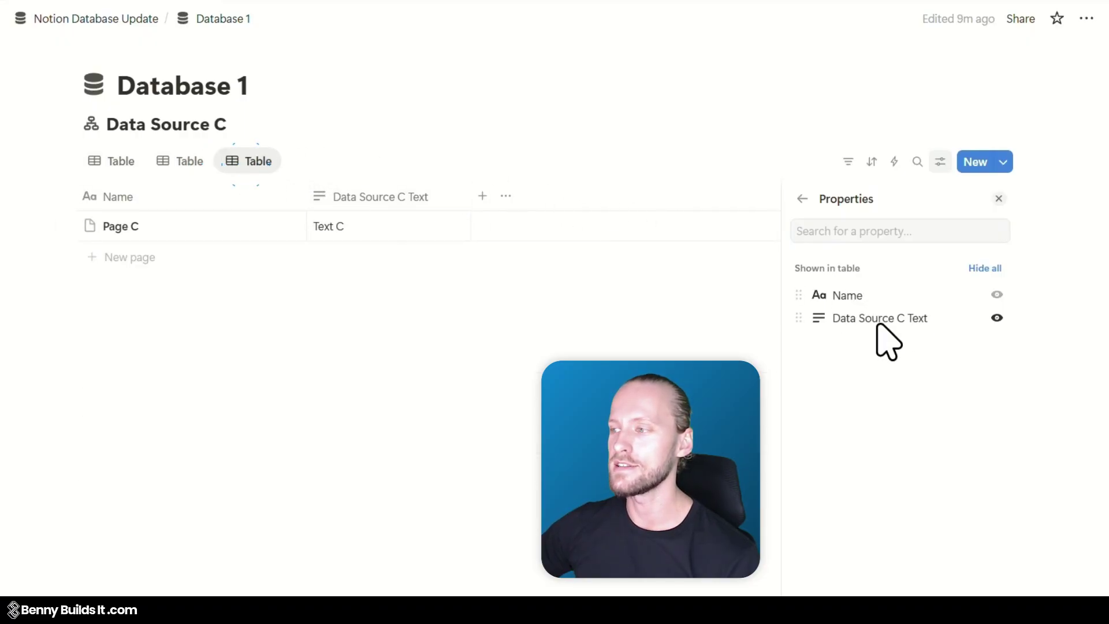
click(112, 161)
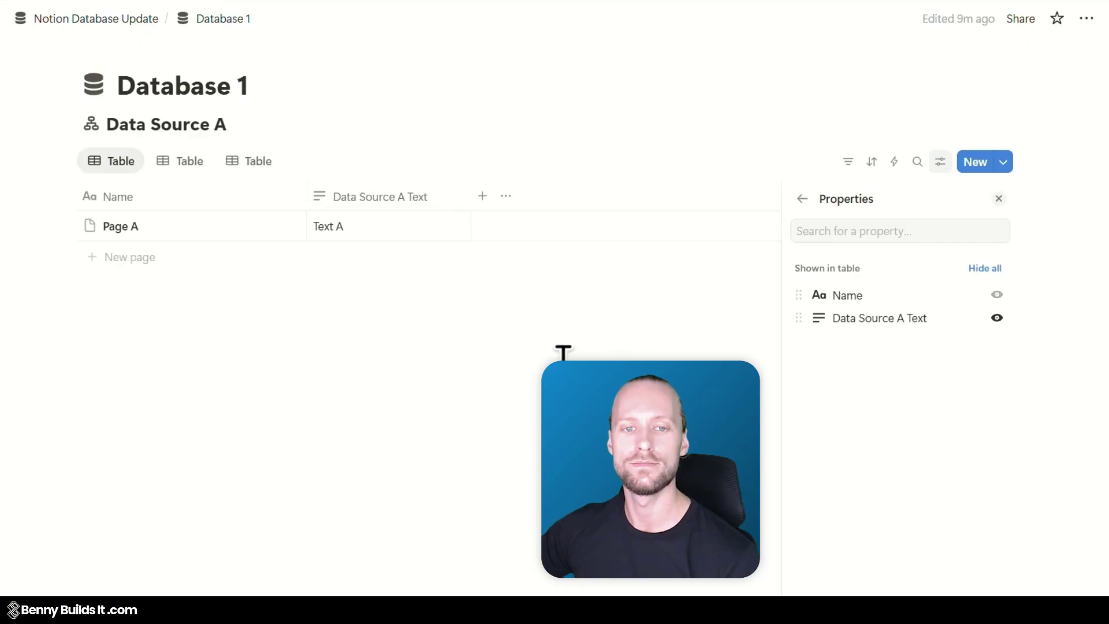
click(536, 362)
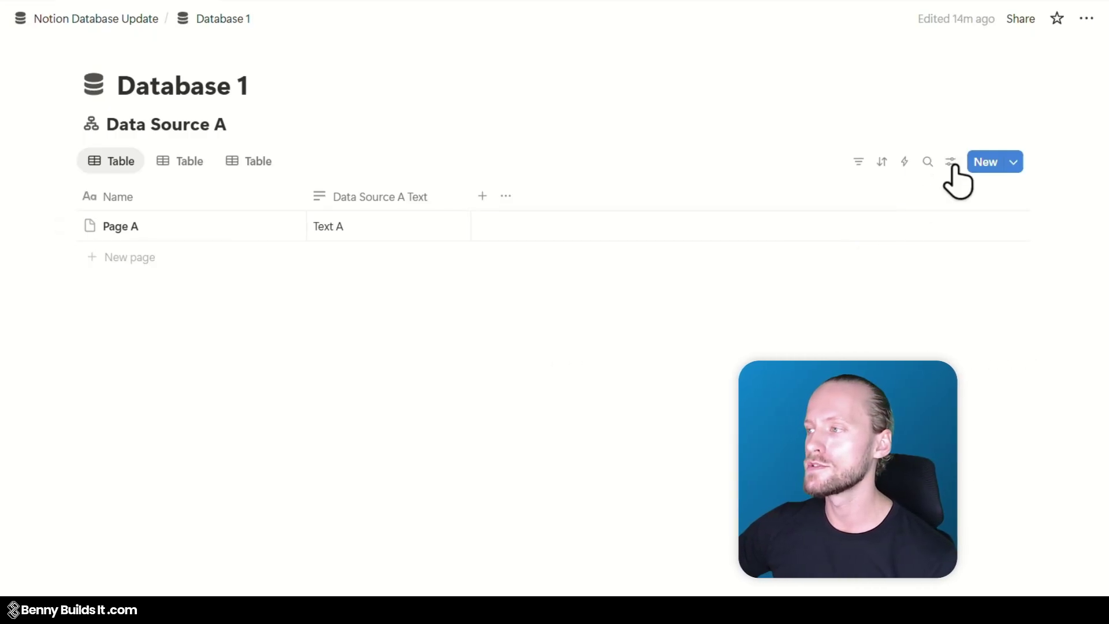
- Compare the management options for Data Source A with the page-level options for Database 1, including duplication
click(950, 163)
click(948, 581)
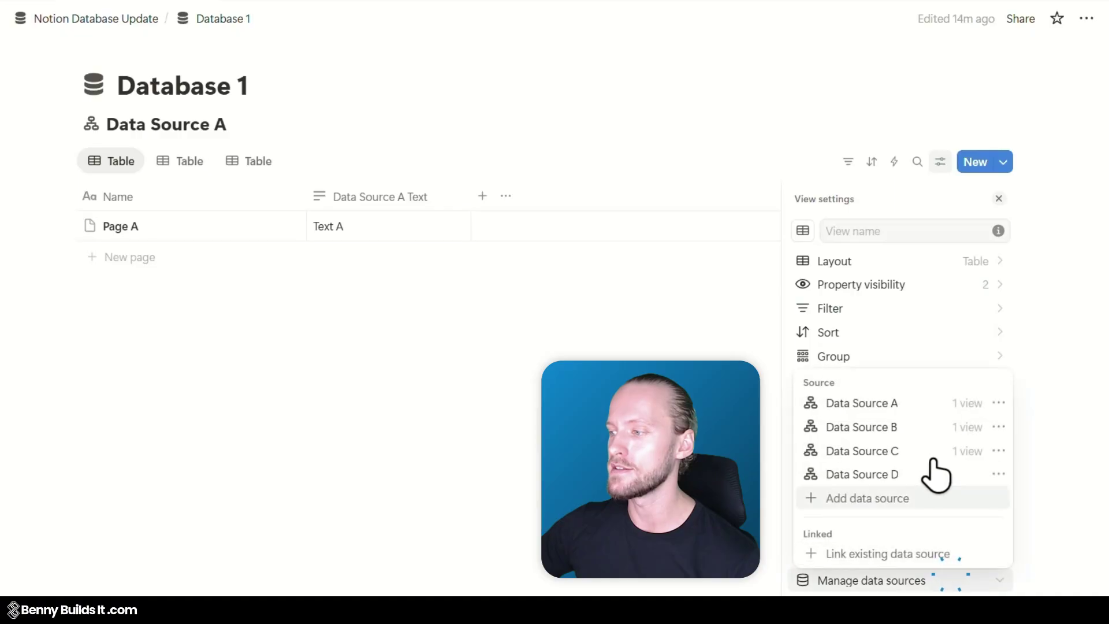
click(998, 403)
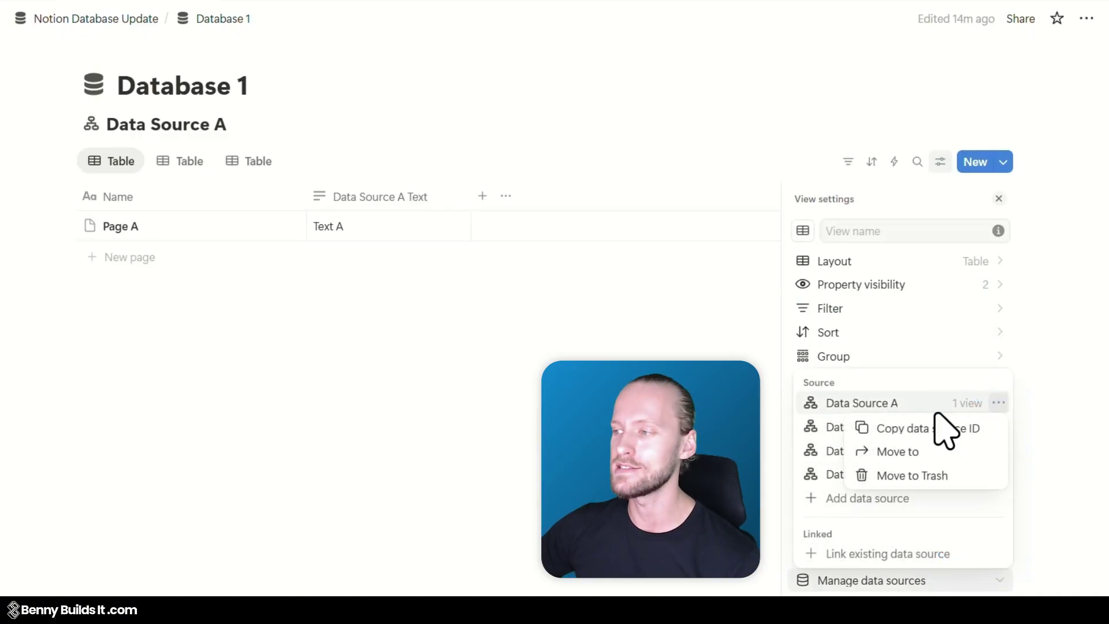
click(487, 370)
click(512, 372)
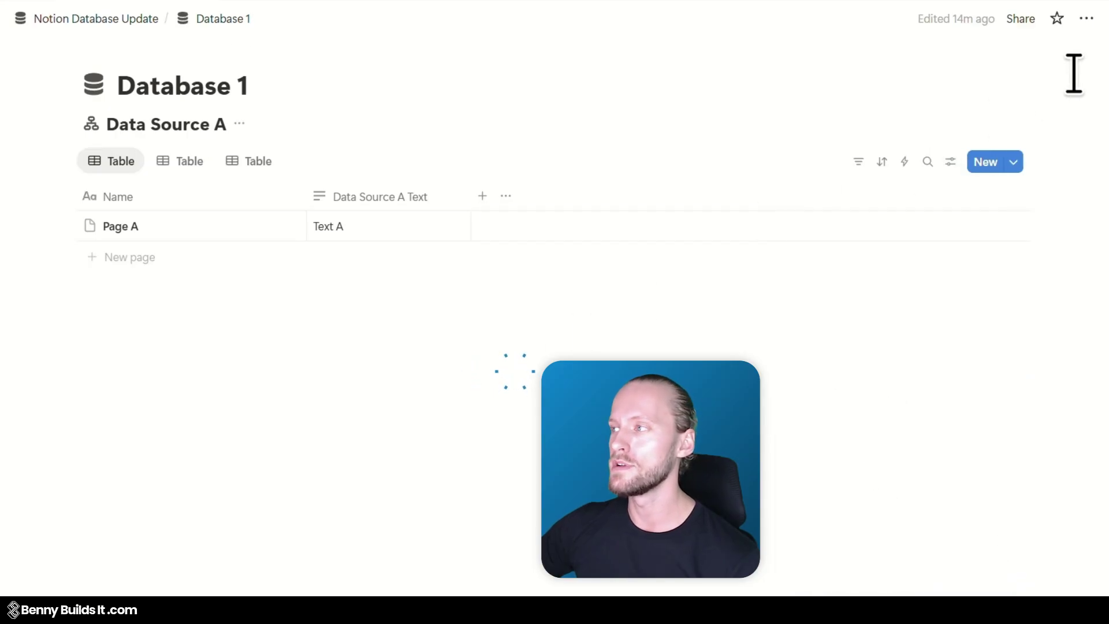
click(1087, 19)
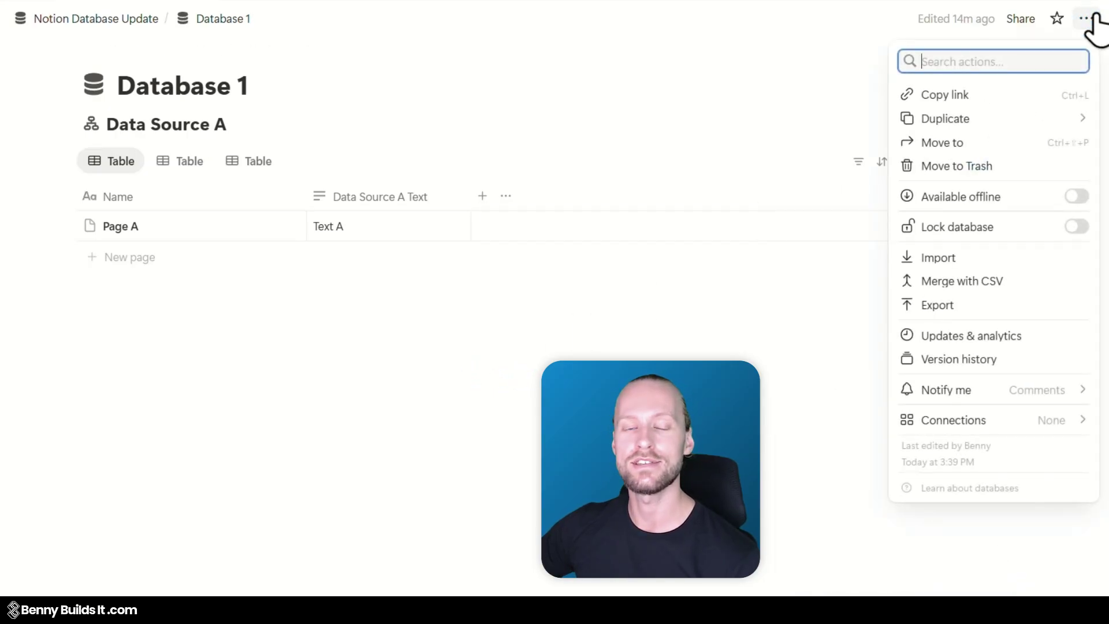
mouse_move(1048, 119)
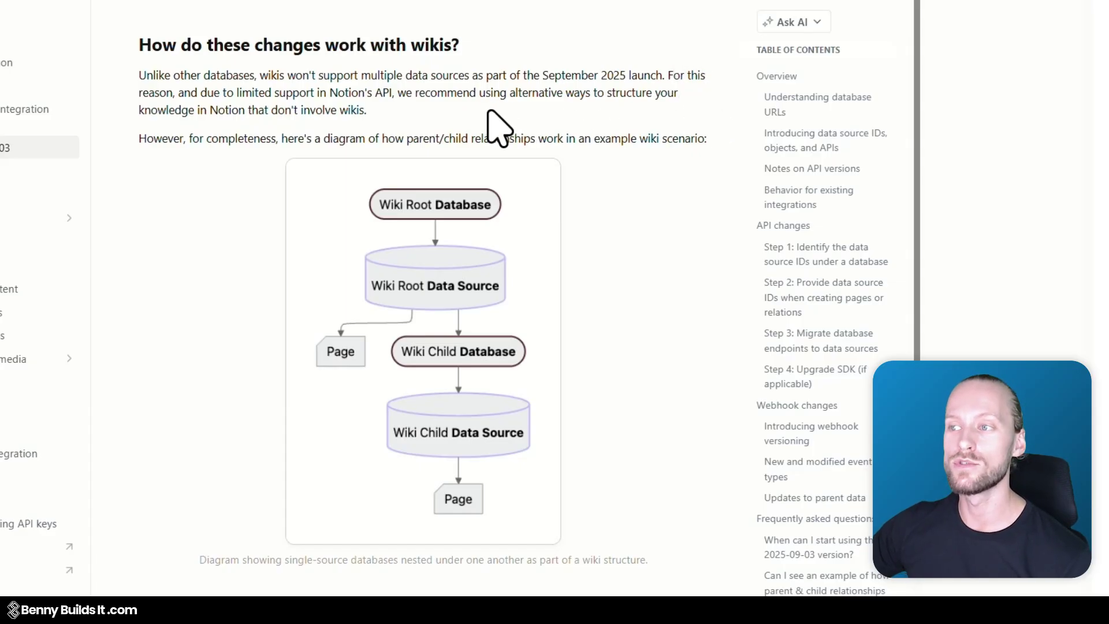
- In Notion's API documentation, highlight the recommendation to structure knowledge in ways that don't involve wikis
drag(415, 93, 453, 116)
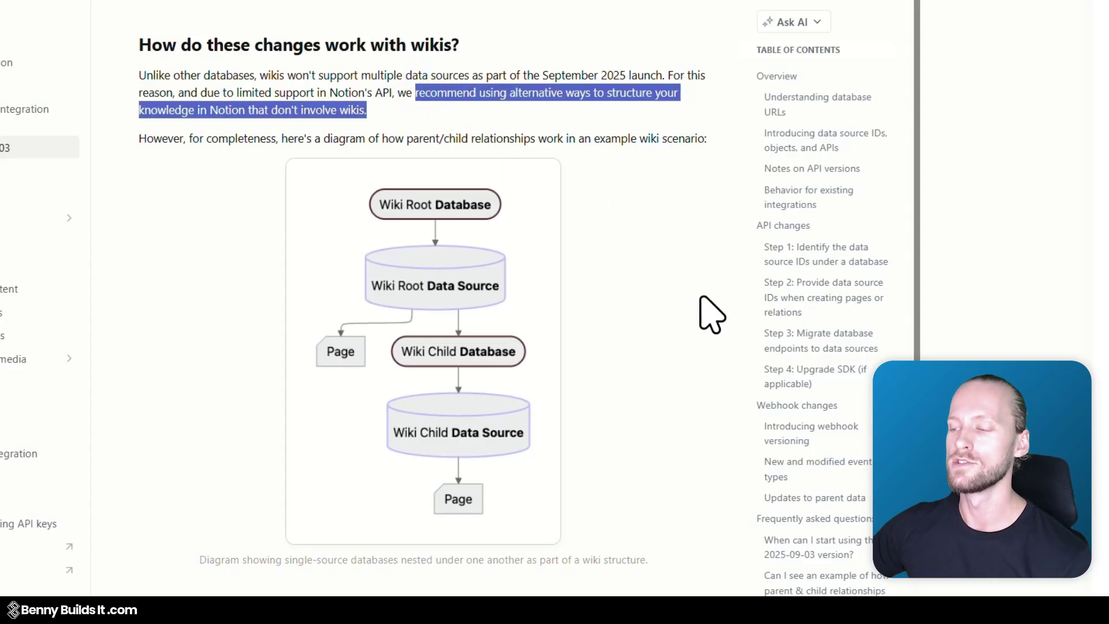
click(710, 93)
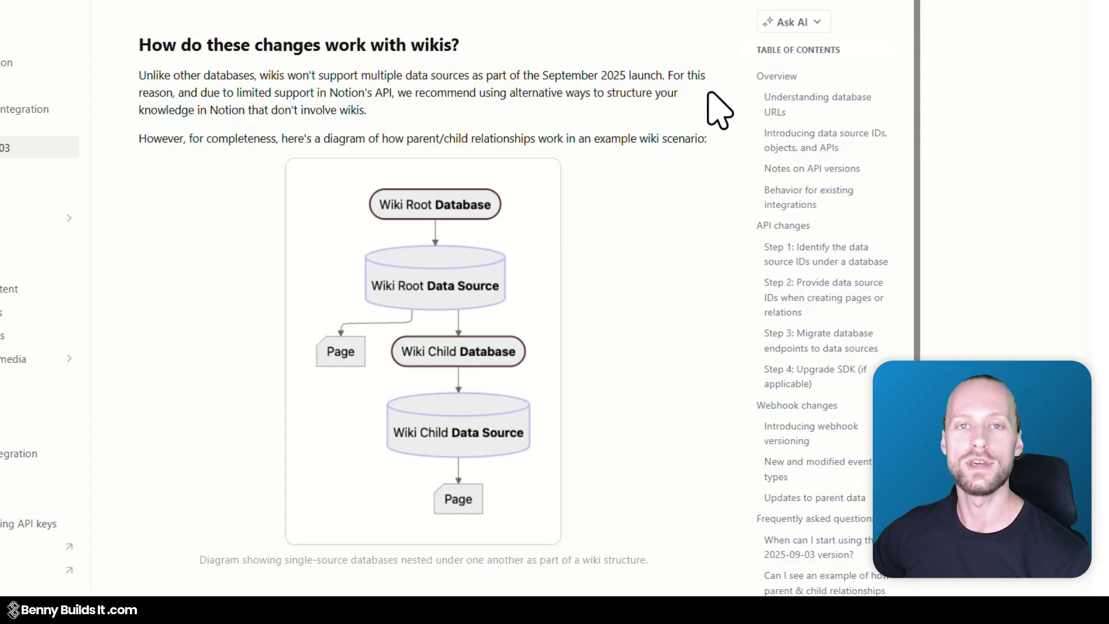